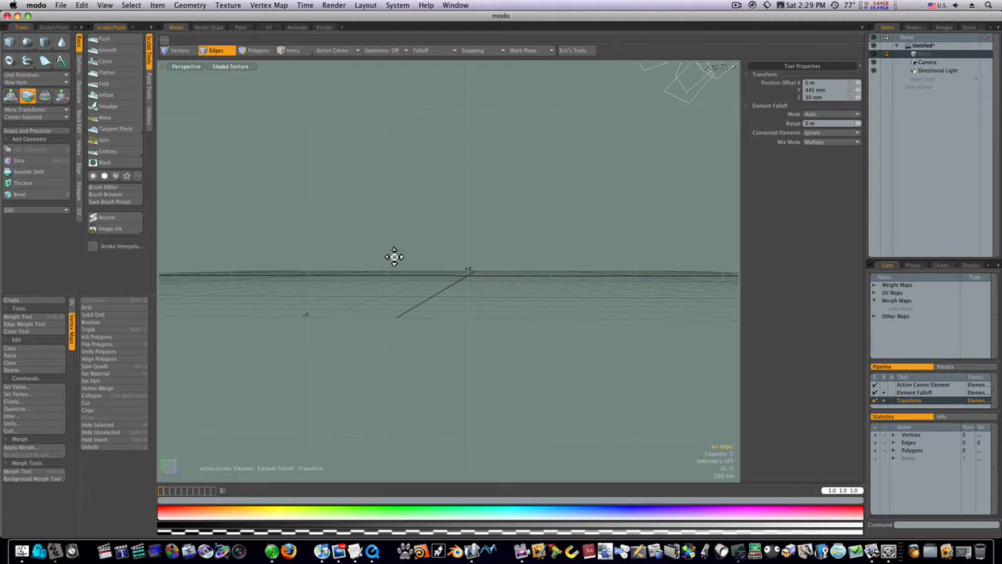
# With the Pen tool and Make Quads off, start a polygon by placing its seven points along an arched upper outline.
pyautogui.press('space')
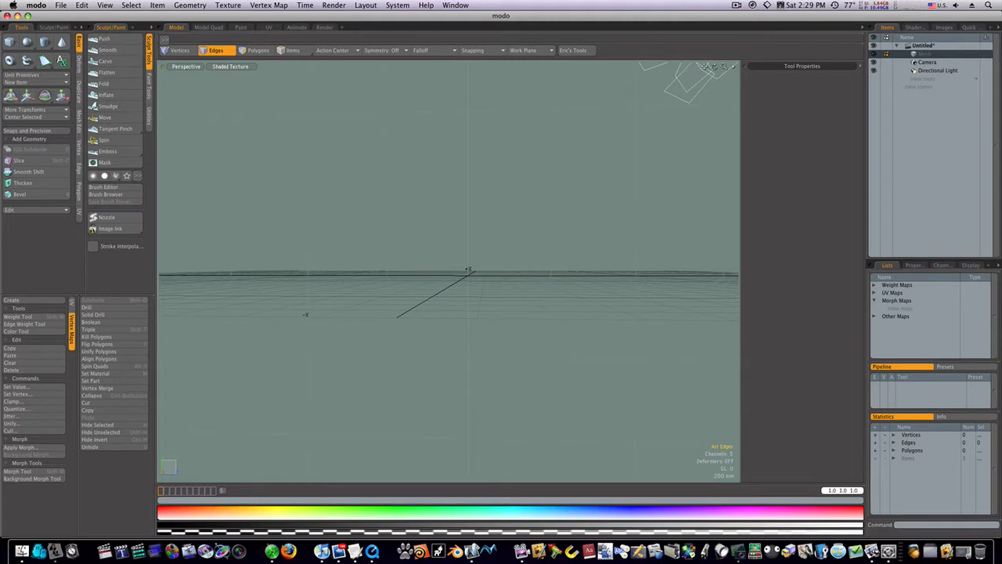
pyautogui.click(44, 60)
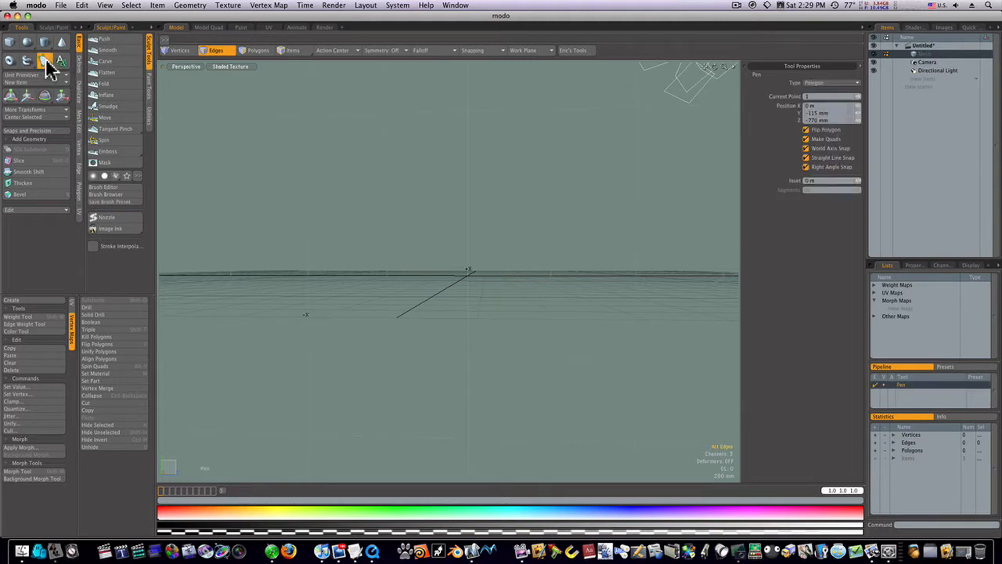
pyautogui.click(806, 140)
pyautogui.keyDown('alt'); pyautogui.moveTo(387, 294); pyautogui.dragTo(416, 310); pyautogui.keyUp('alt')
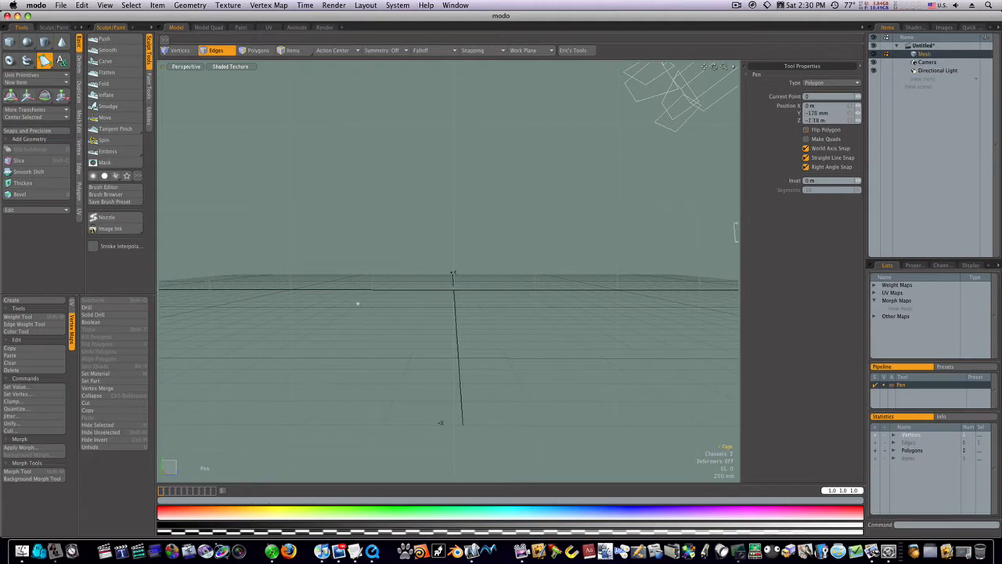
pyautogui.moveTo(357, 291); pyautogui.dragTo(384, 268)
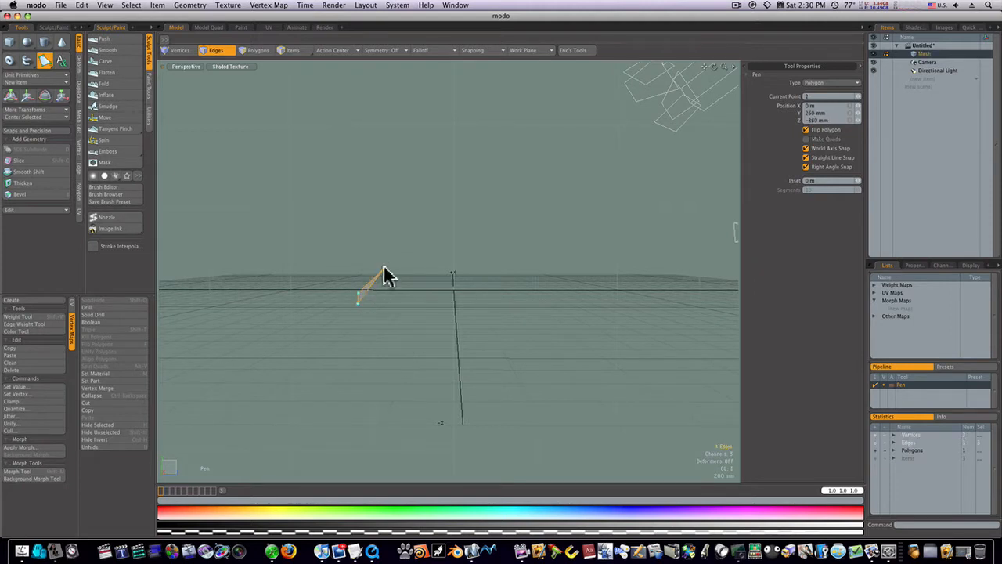
pyautogui.click(414, 256)
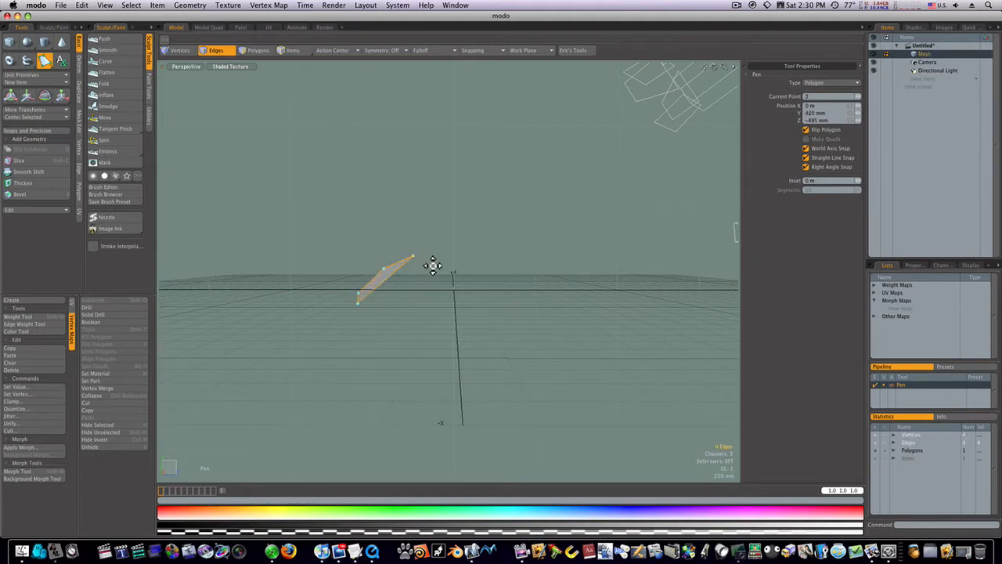
pyautogui.click(447, 270)
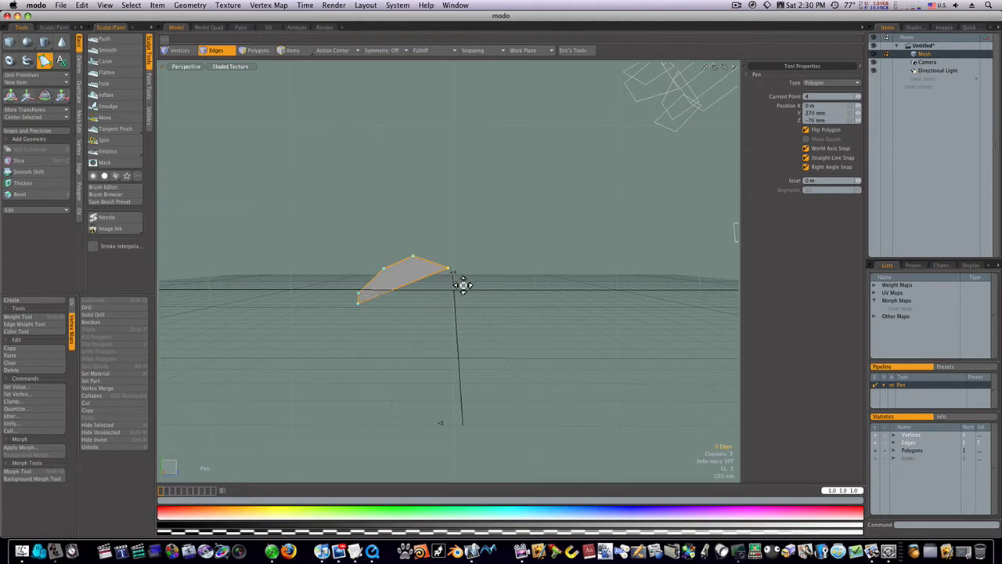
pyautogui.click(464, 286)
pyautogui.click(466, 302)
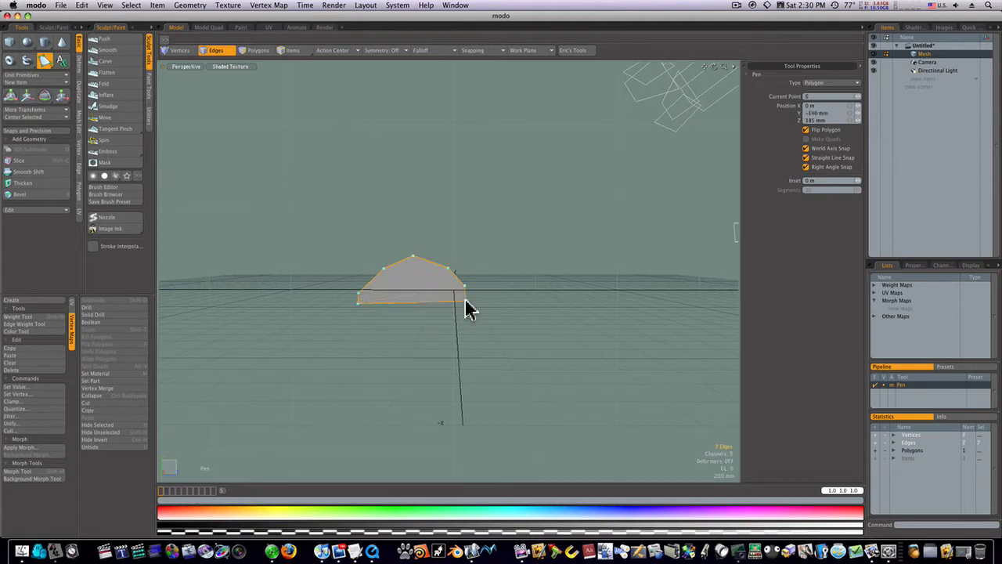
# Add three more points along the polygon's underside with a slight upward dip, completing a ten-sided eye-shaped outline.
pyautogui.click(431, 313)
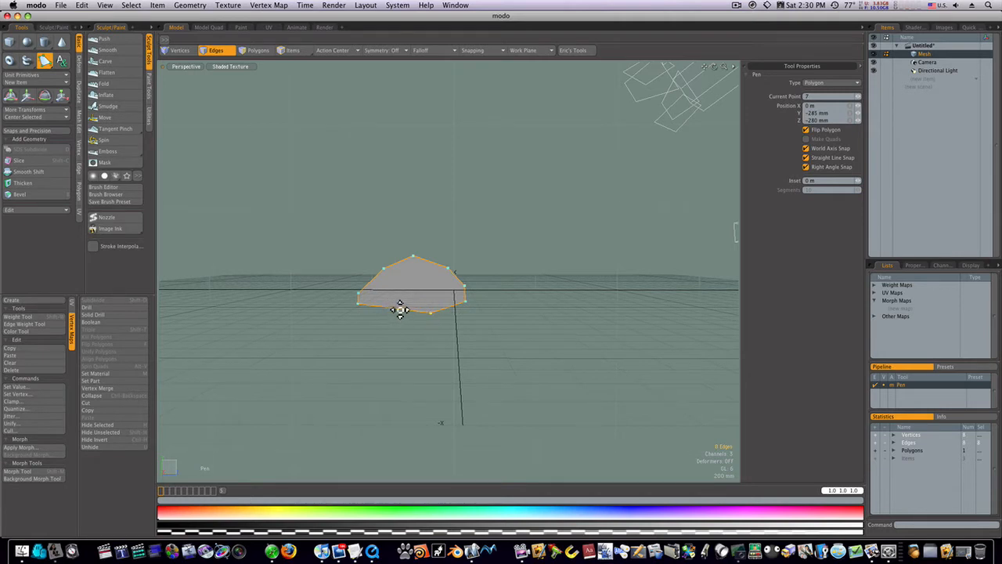
pyautogui.click(400, 310)
pyautogui.click(400, 310)
pyautogui.moveTo(400, 309)
pyautogui.mouseDown()
pyautogui.moveTo(400, 293)
pyautogui.moveTo(401, 306)
pyautogui.mouseUp()
pyautogui.click(376, 306)
pyautogui.moveTo(375, 305); pyautogui.dragTo(374, 315)
pyautogui.press('space')
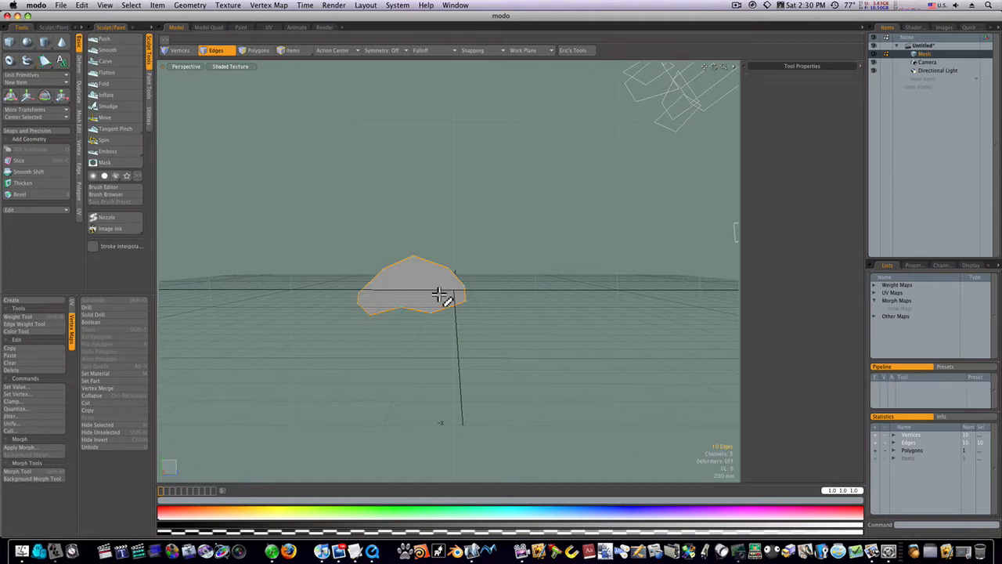
pyautogui.click(483, 256)
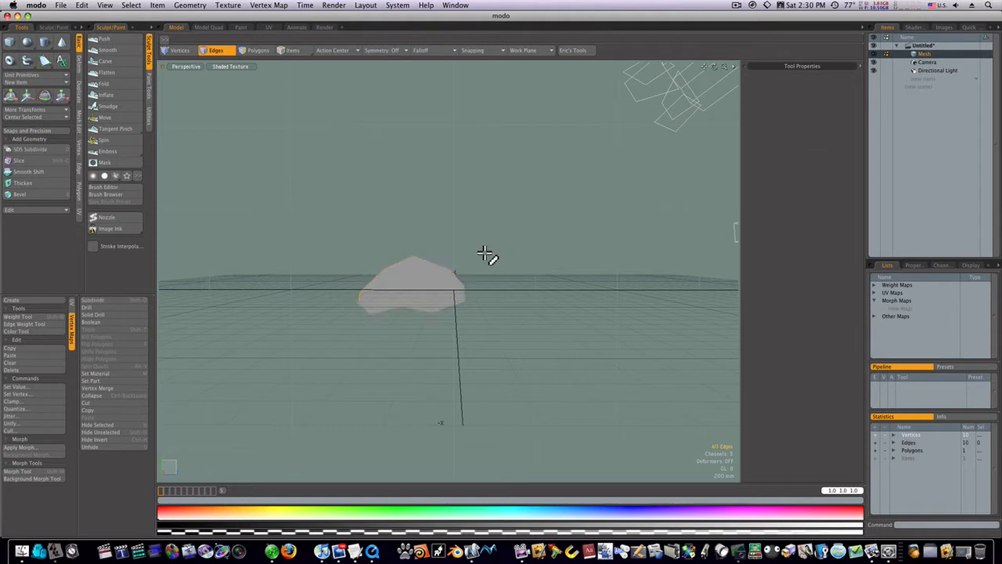
pyautogui.moveTo(476, 261)
pyautogui.keyDown('alt'); pyautogui.mouseDown()
pyautogui.moveTo(469, 238)
pyautogui.moveTo(496, 259)
pyautogui.moveTo(436, 250)
pyautogui.moveTo(478, 264)
pyautogui.moveTo(465, 264)
pyautogui.mouseUp(); pyautogui.keyUp('alt')
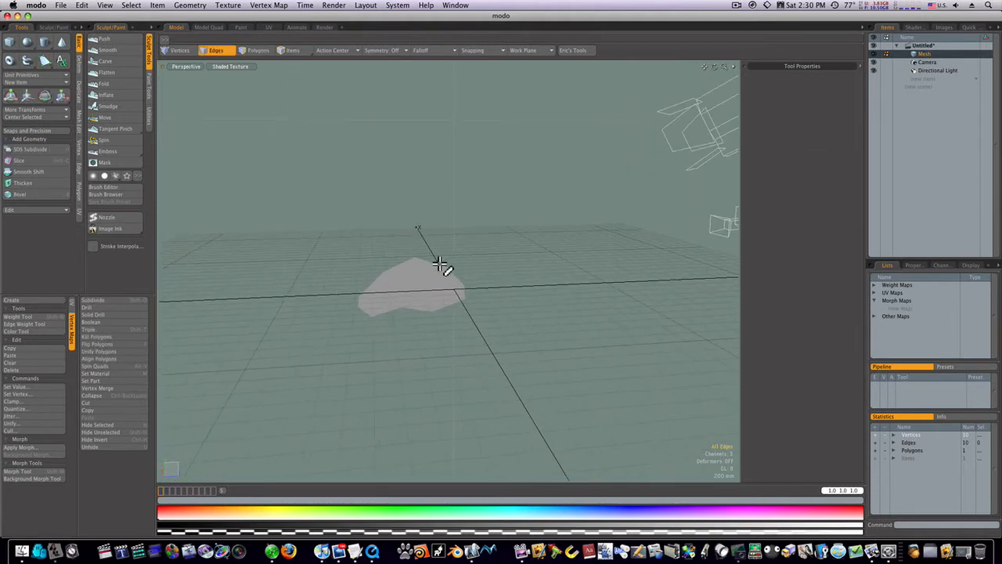
pyautogui.press('super+z')
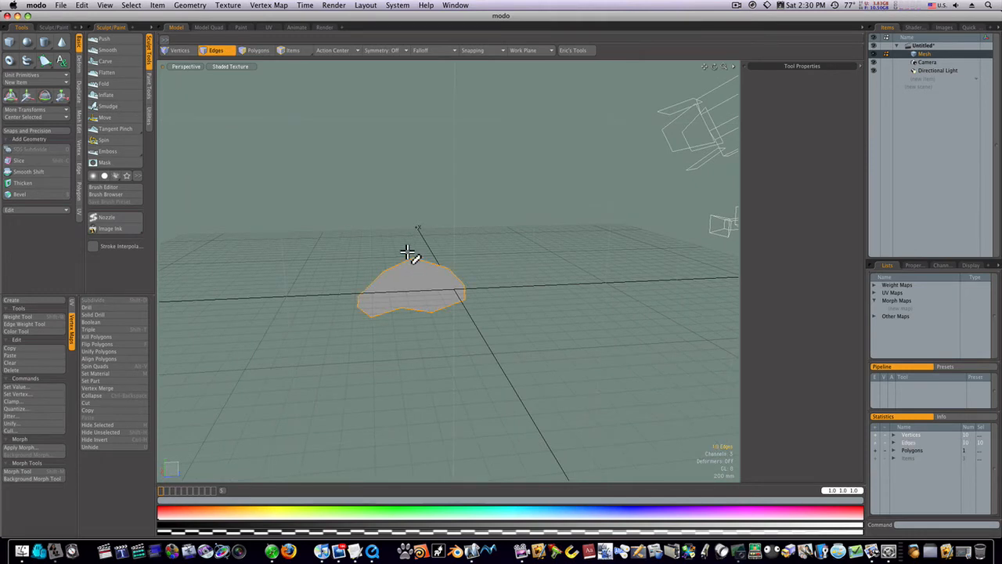
# Extend the polygon's boundary edges twice along negative X with Edge Extend, the second time by about 135 mm.
pyautogui.press('z')
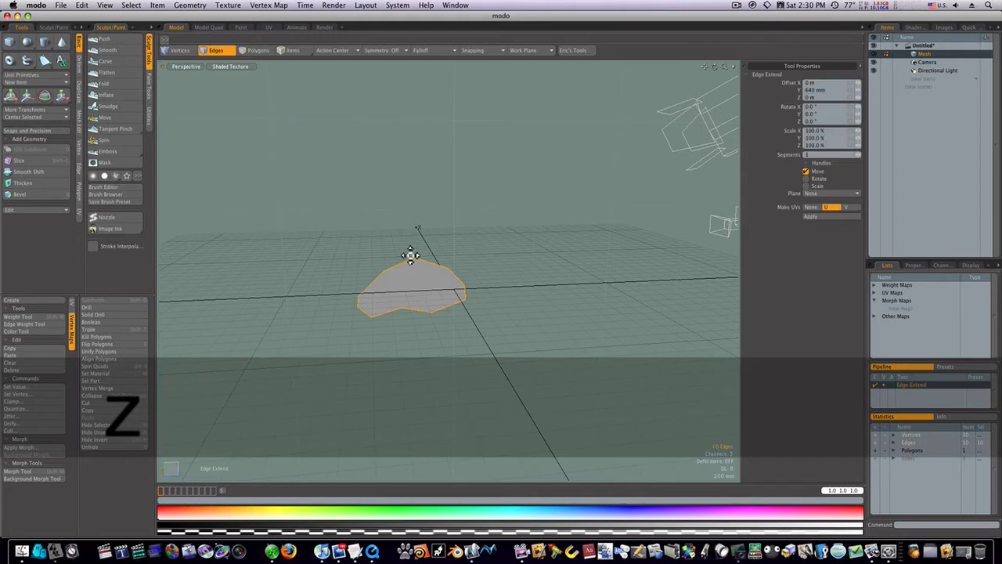
pyautogui.click(421, 274)
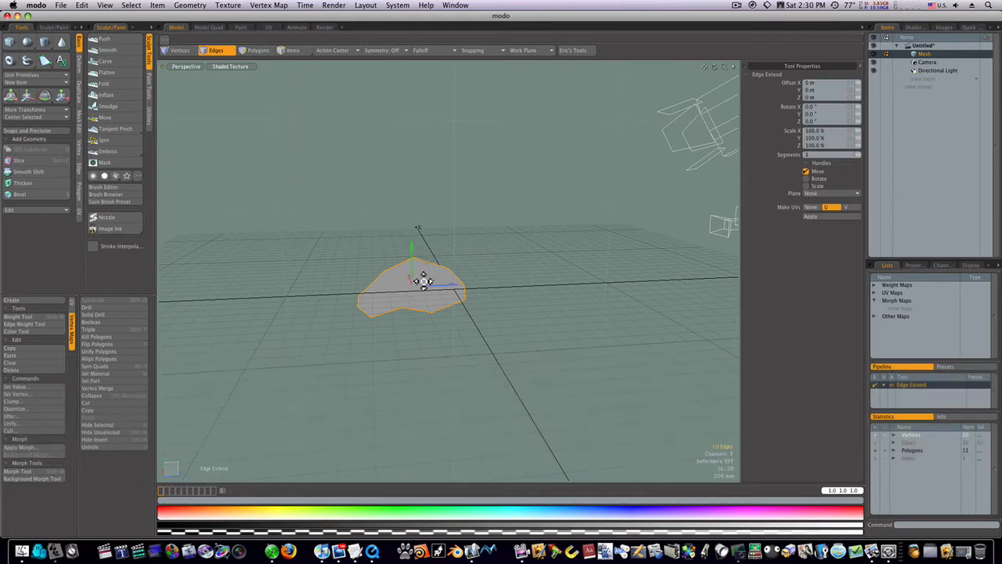
pyautogui.keyDown('alt'); pyautogui.moveTo(415, 282); pyautogui.dragTo(464, 288); pyautogui.keyUp('alt')
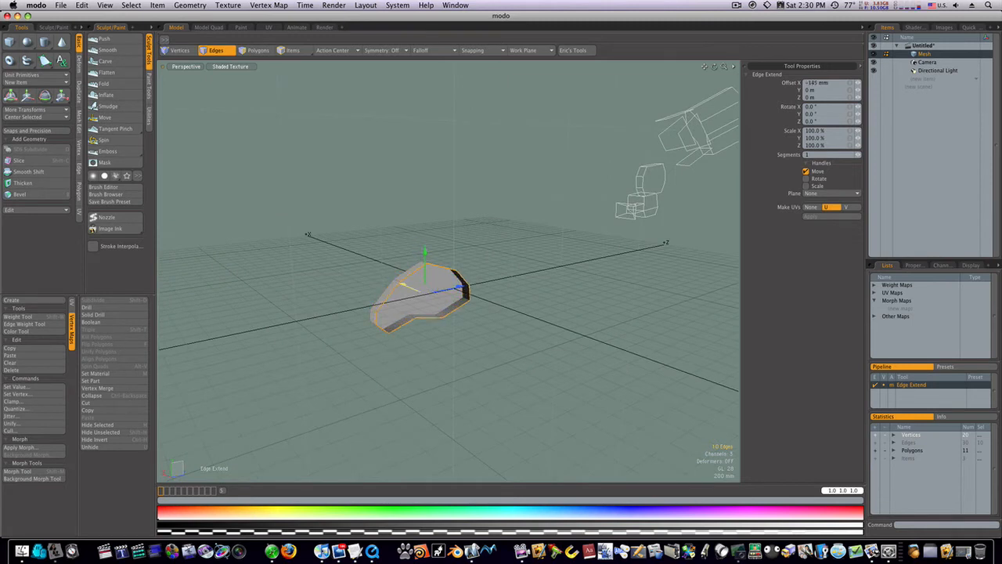
pyautogui.click(421, 297)
pyautogui.moveTo(457, 286); pyautogui.dragTo(469, 290)
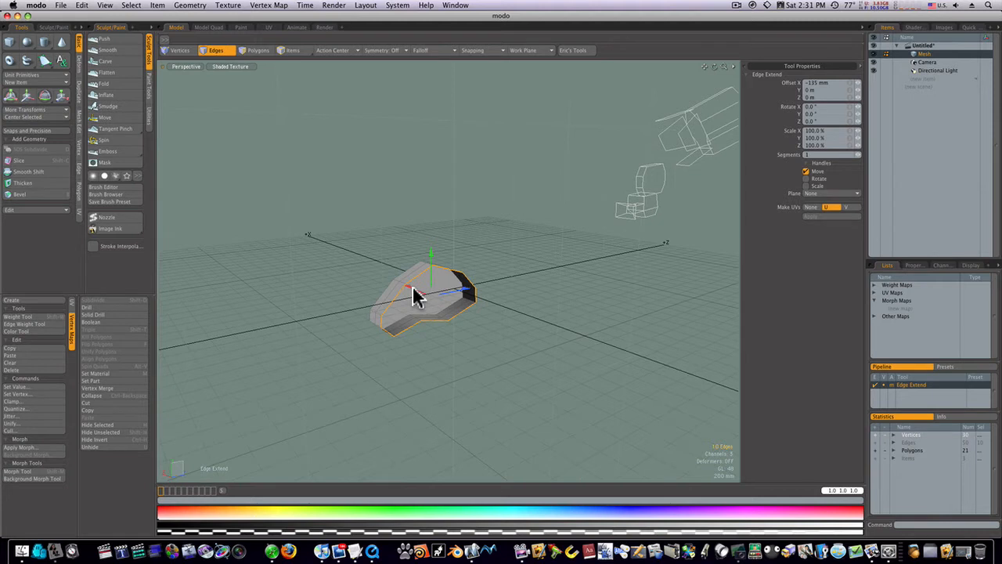
pyautogui.press('space')
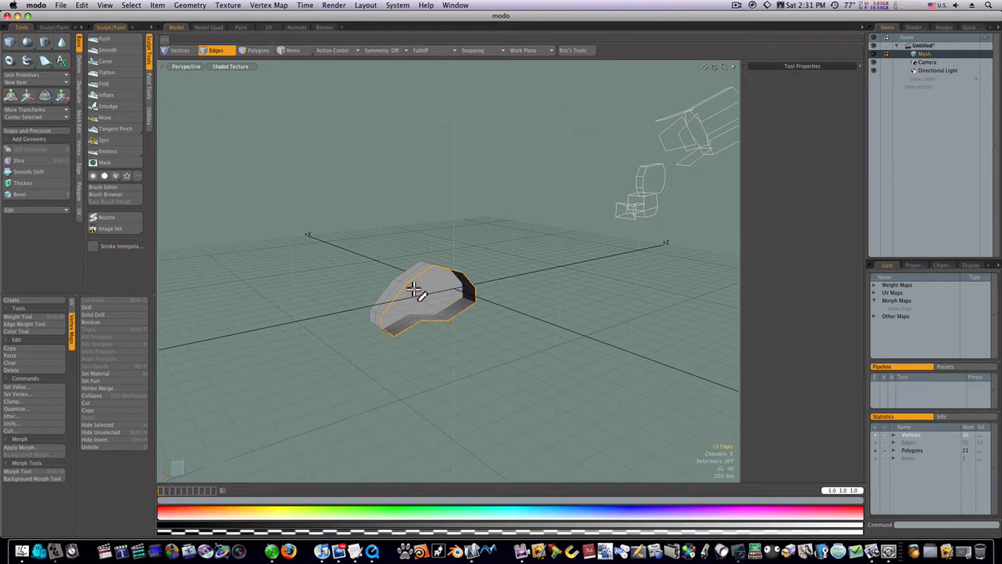
# Scale the extended outer edge loop uniformly to about 151.5% so it flares out around the inner outline.
pyautogui.press('t')
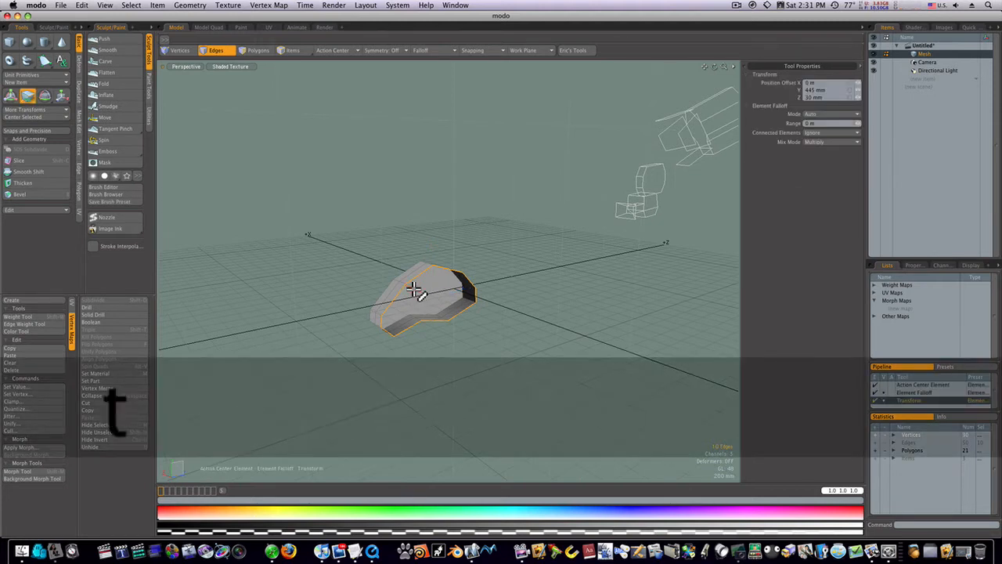
pyautogui.click(63, 96)
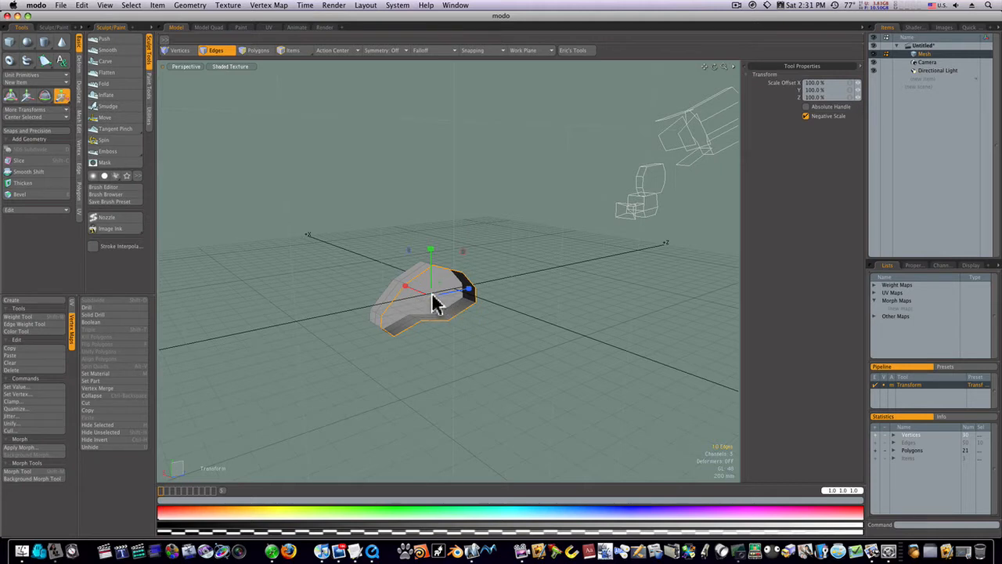
pyautogui.moveTo(439, 298); pyautogui.dragTo(467, 302)
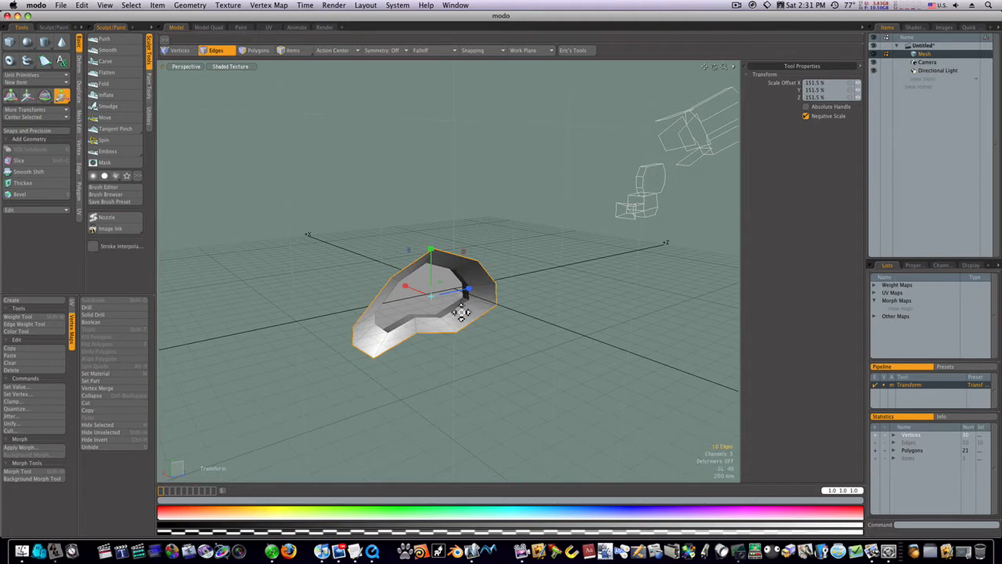
pyautogui.press('q')
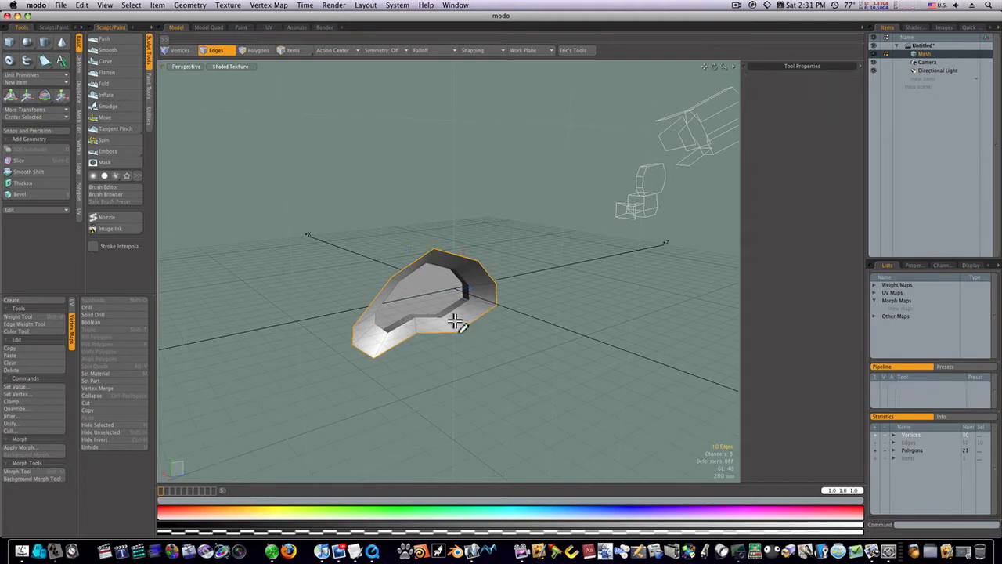
# Delete the flat polygon filling the ring's centre and briefly preview the remaining ring as a subdivision surface.
pyautogui.press('3')
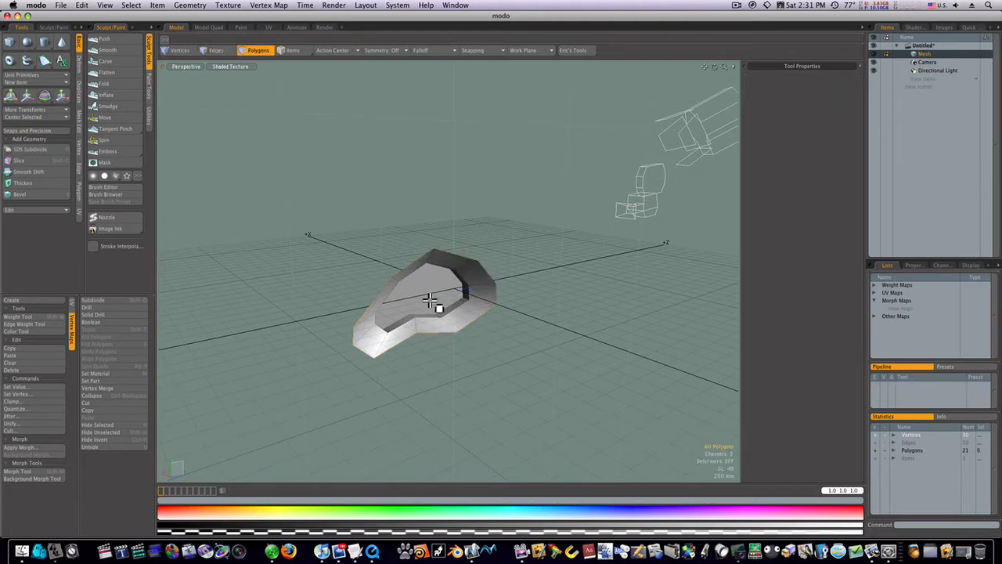
pyautogui.press('Delete')
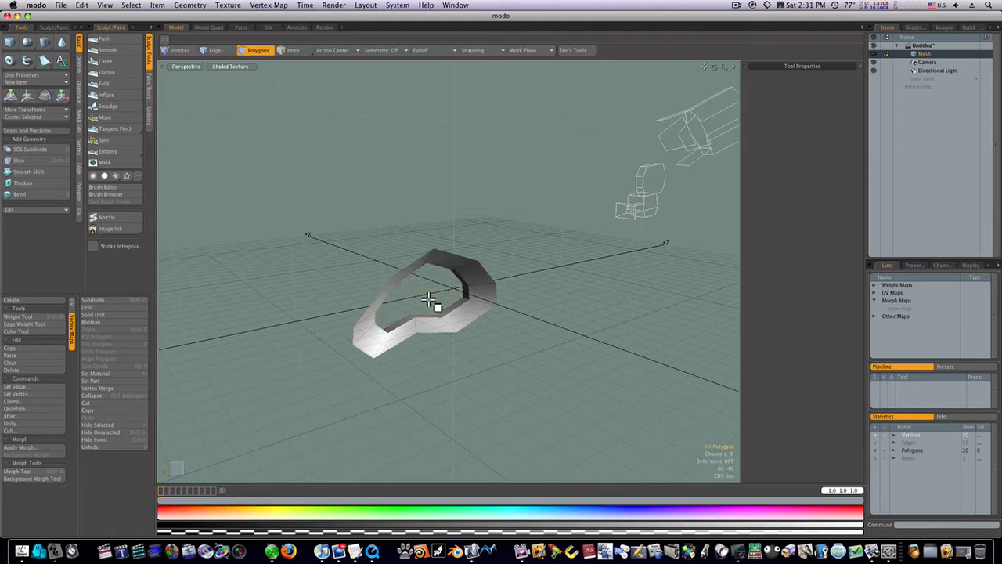
pyautogui.moveTo(416, 264)
pyautogui.keyDown('alt'); pyautogui.mouseDown()
pyautogui.moveTo(462, 281)
pyautogui.moveTo(421, 273)
pyautogui.mouseUp(); pyautogui.keyUp('alt')
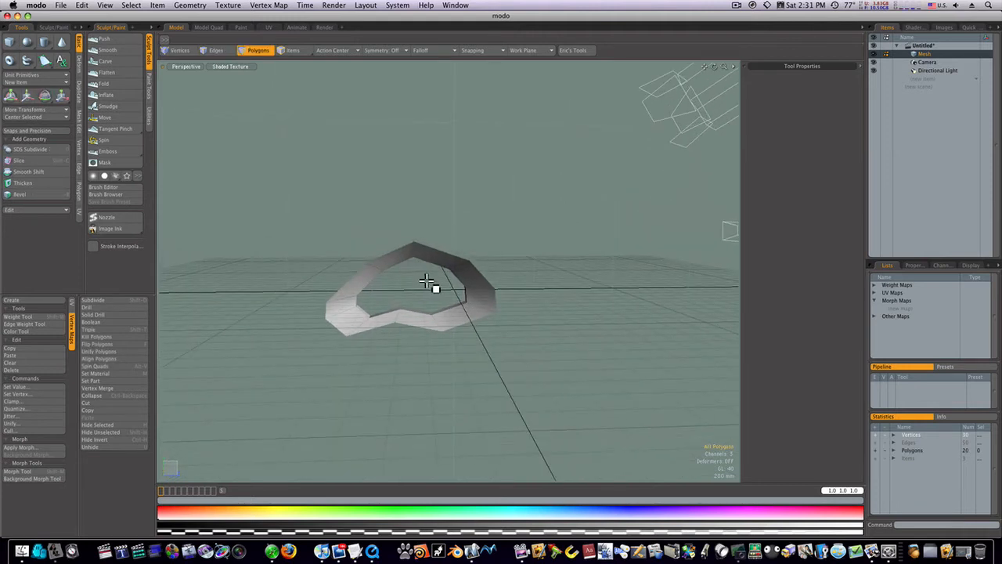
pyautogui.press('Tab')
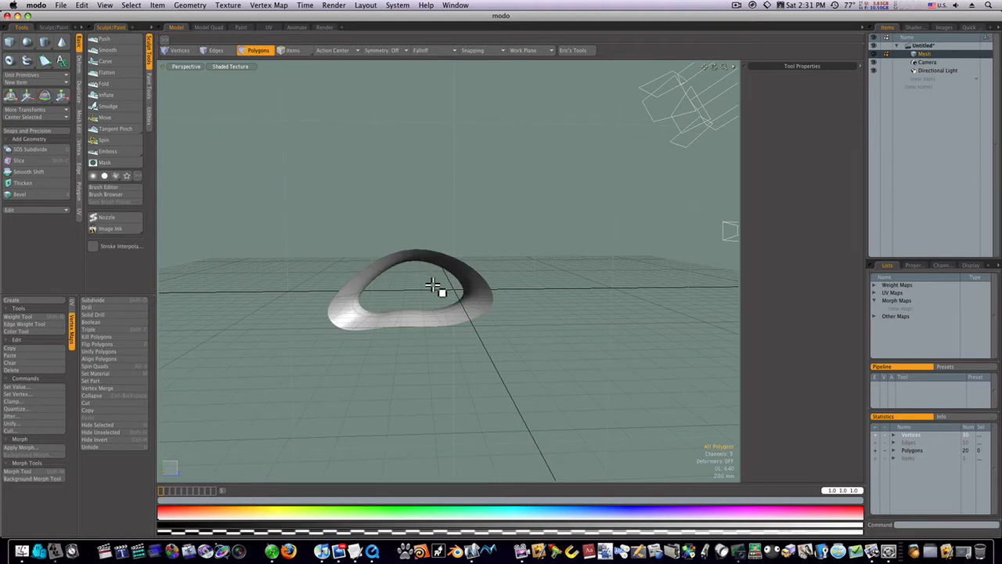
pyautogui.press('Tab')
# Extend the ring's four upper outer edges upward by about 565 mm and turn on subdivision smoothing for the mesh.
pyautogui.press('1')
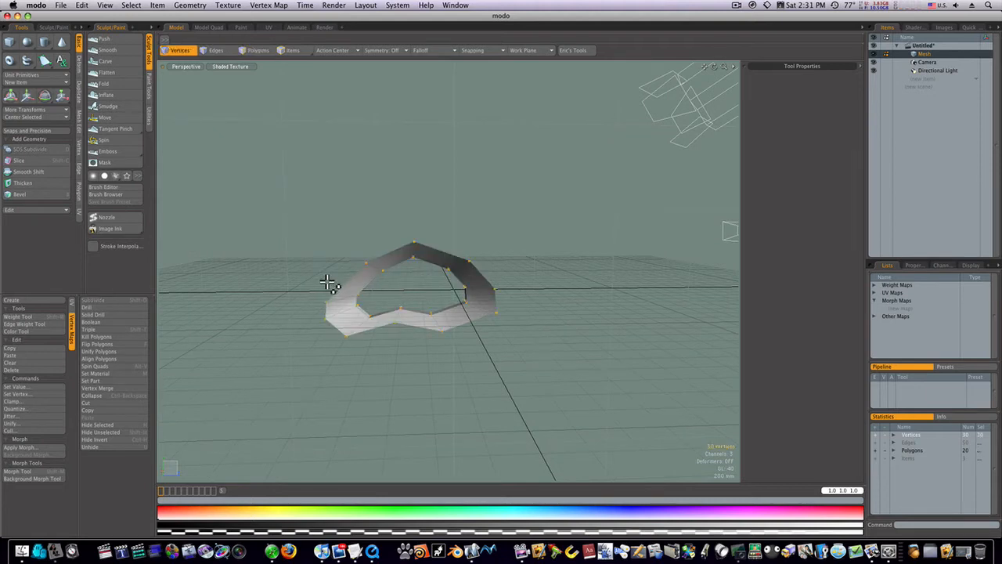
pyautogui.press('2')
pyautogui.moveTo(347, 284)
pyautogui.mouseDown()
pyautogui.moveTo(363, 258)
pyautogui.moveTo(385, 257)
pyautogui.moveTo(410, 237)
pyautogui.moveTo(492, 258)
pyautogui.moveTo(485, 282)
pyautogui.mouseUp()
pyautogui.press('z')
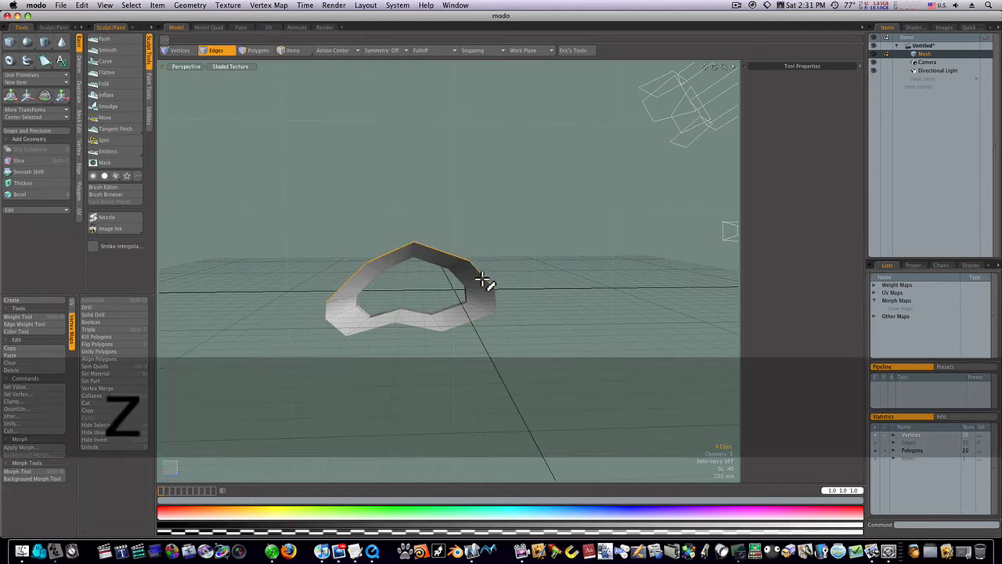
pyautogui.moveTo(417, 229); pyautogui.dragTo(414, 184)
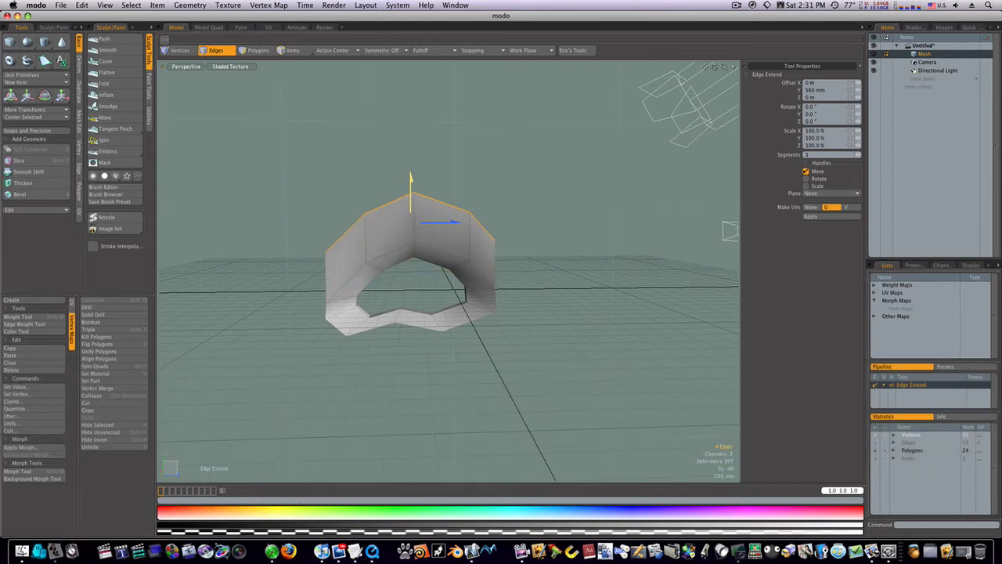
pyautogui.press('space')
pyautogui.click(474, 213)
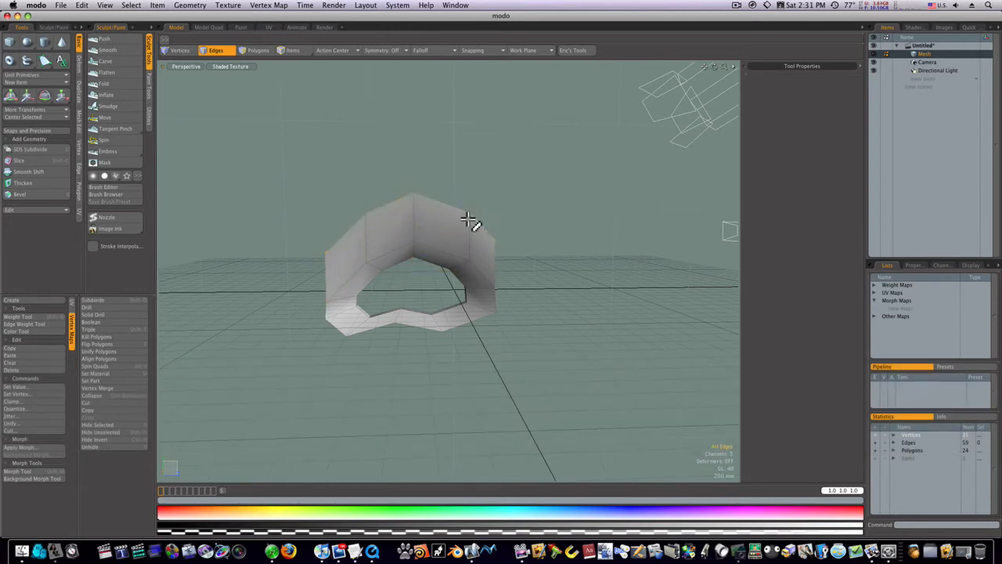
pyautogui.press('Tab')
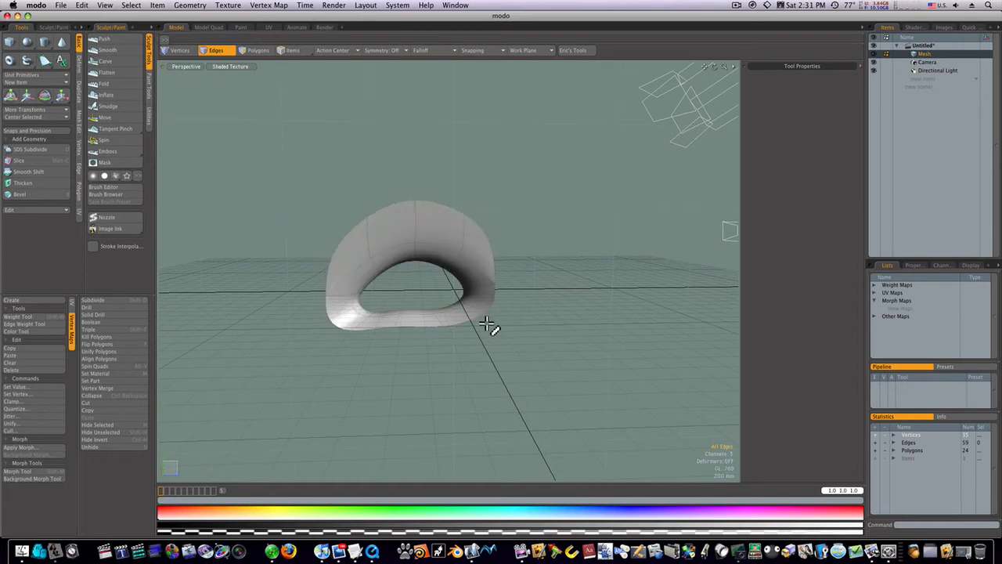
# Reshape the upper rim of the eye opening by repositioning its points and edges with the element-based move tool.
pyautogui.keyDown('alt'); pyautogui.moveTo(504, 304); pyautogui.dragTo(481, 271); pyautogui.keyUp('alt')
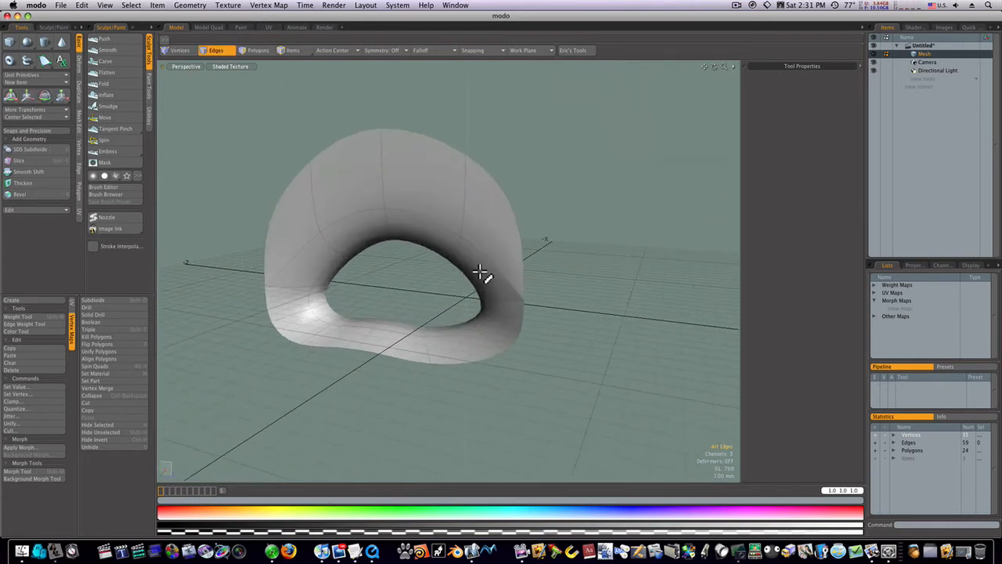
pyautogui.press('t')
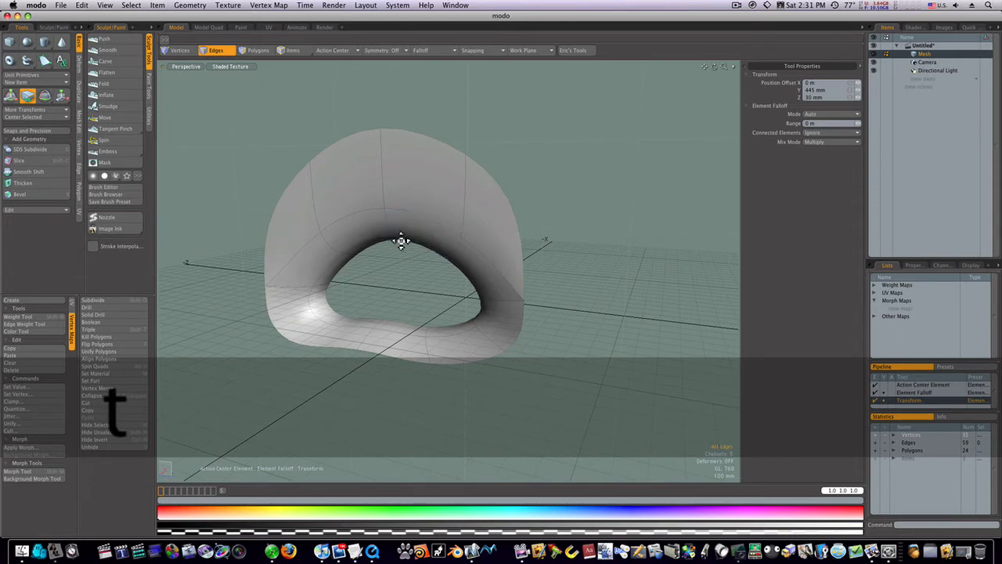
pyautogui.moveTo(392, 235)
pyautogui.mouseDown()
pyautogui.moveTo(369, 269)
pyautogui.moveTo(379, 260)
pyautogui.moveTo(331, 267)
pyautogui.moveTo(387, 244)
pyautogui.moveTo(399, 227)
pyautogui.mouseUp()
pyautogui.keyDown('alt'); pyautogui.moveTo(464, 267); pyautogui.dragTo(432, 271); pyautogui.keyUp('alt')
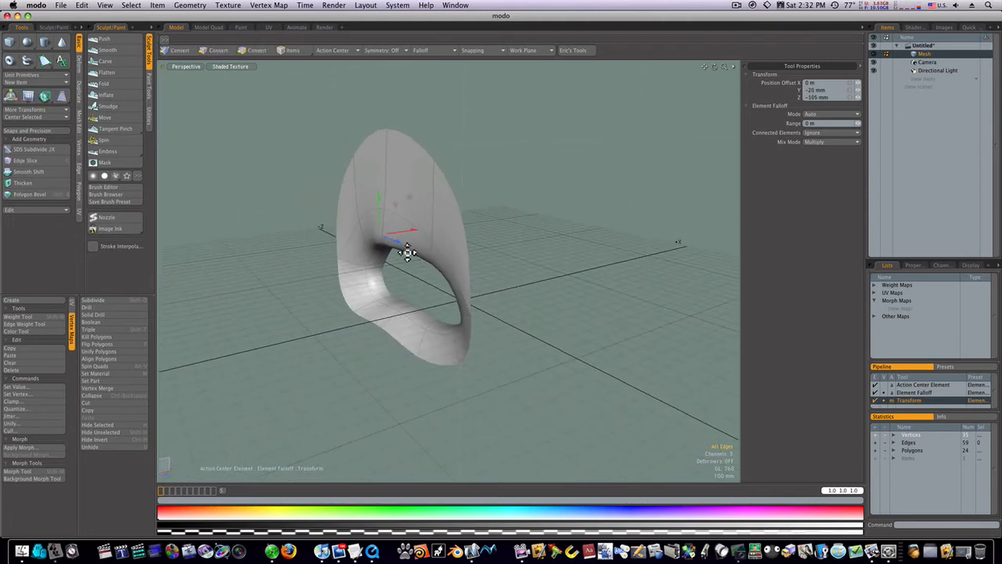
pyautogui.moveTo(384, 228); pyautogui.dragTo(509, 235)
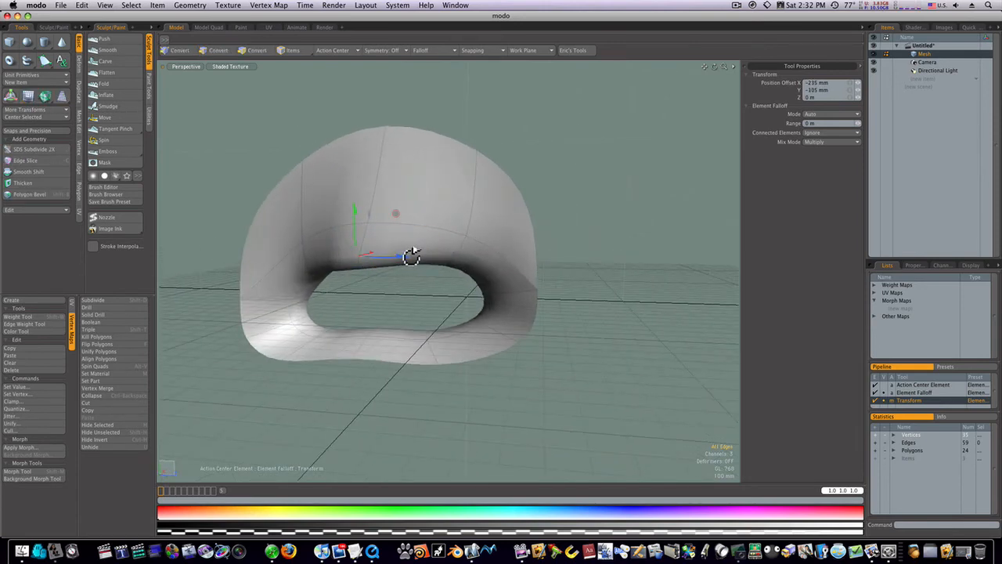
pyautogui.keyDown('alt'); pyautogui.moveTo(412, 256); pyautogui.dragTo(379, 229); pyautogui.keyUp('alt')
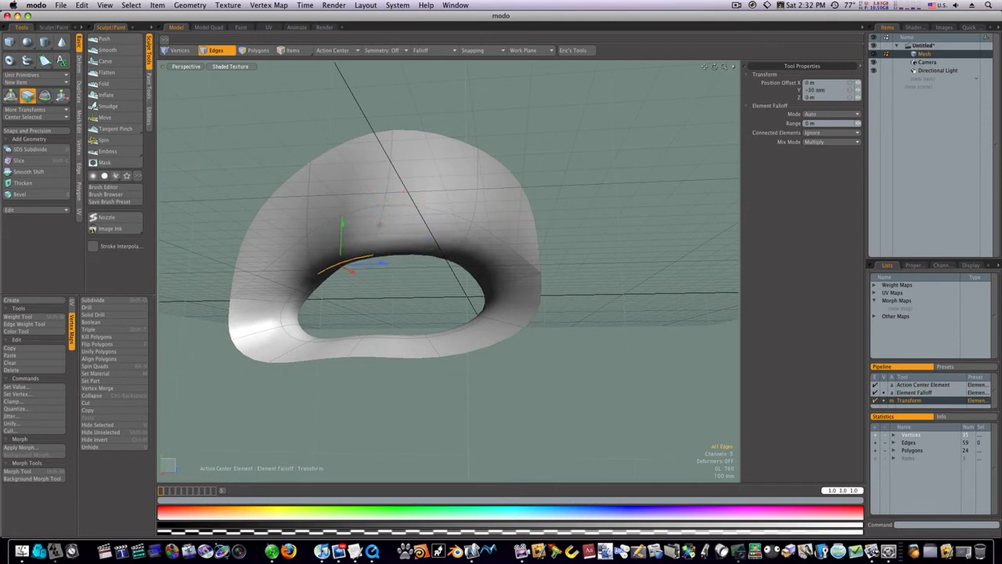
# Reshape one side of the brow by shifting its inner rim edge about 25 mm and raising the edge above it about 125 mm.
pyautogui.moveTo(341, 264); pyautogui.dragTo(343, 260)
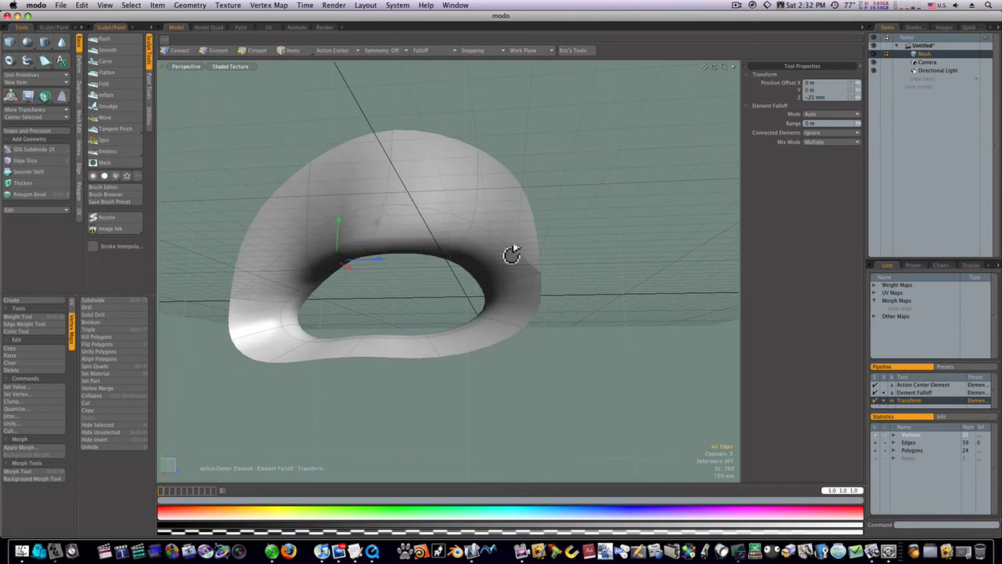
pyautogui.keyDown('alt'); pyautogui.moveTo(513, 255); pyautogui.dragTo(436, 285); pyautogui.keyUp('alt')
pyautogui.keyDown('alt'); pyautogui.moveTo(370, 266); pyautogui.dragTo(415, 235); pyautogui.keyUp('alt')
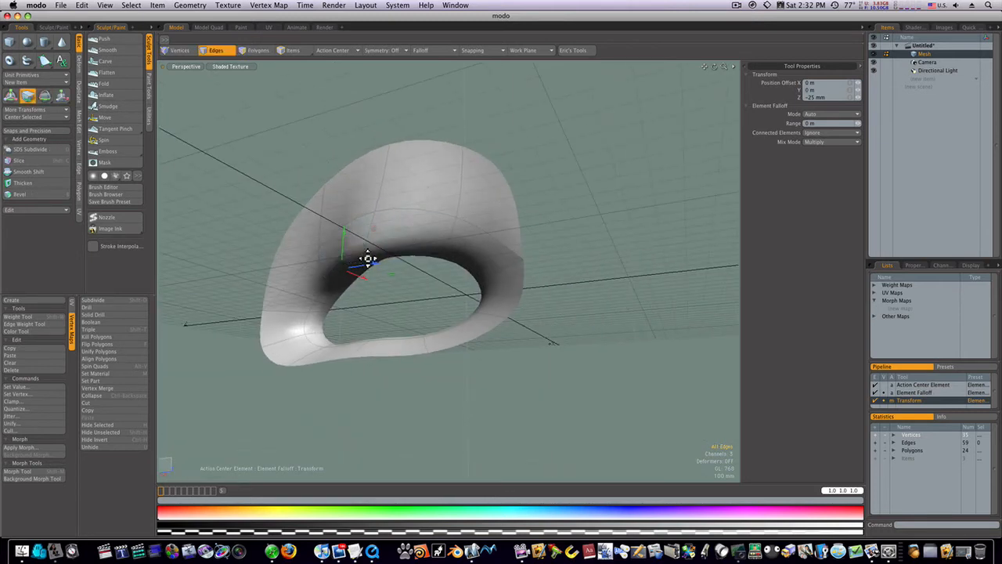
pyautogui.moveTo(302, 279); pyautogui.dragTo(297, 289)
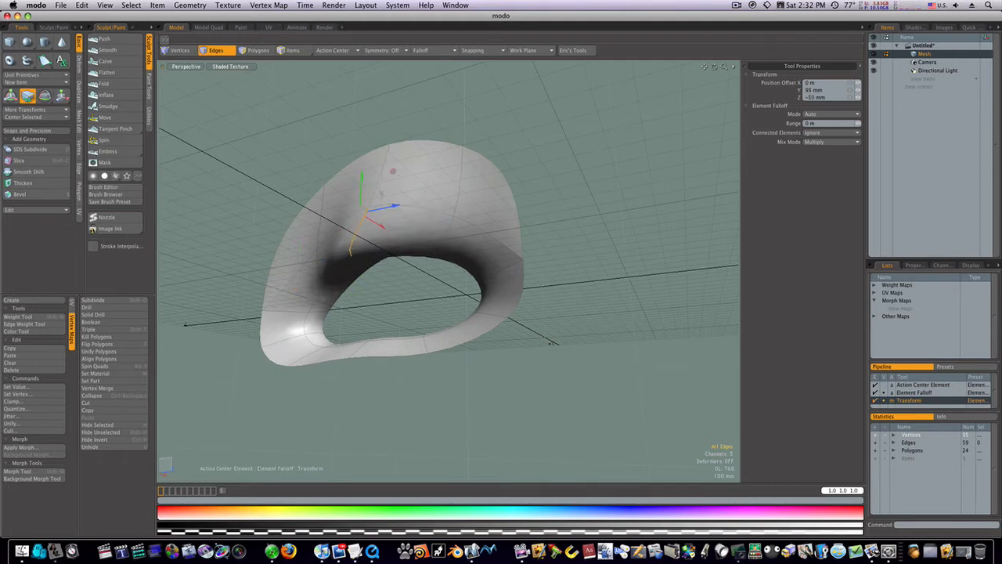
pyautogui.keyDown('alt'); pyautogui.moveTo(406, 318); pyautogui.dragTo(467, 315); pyautogui.keyUp('alt')
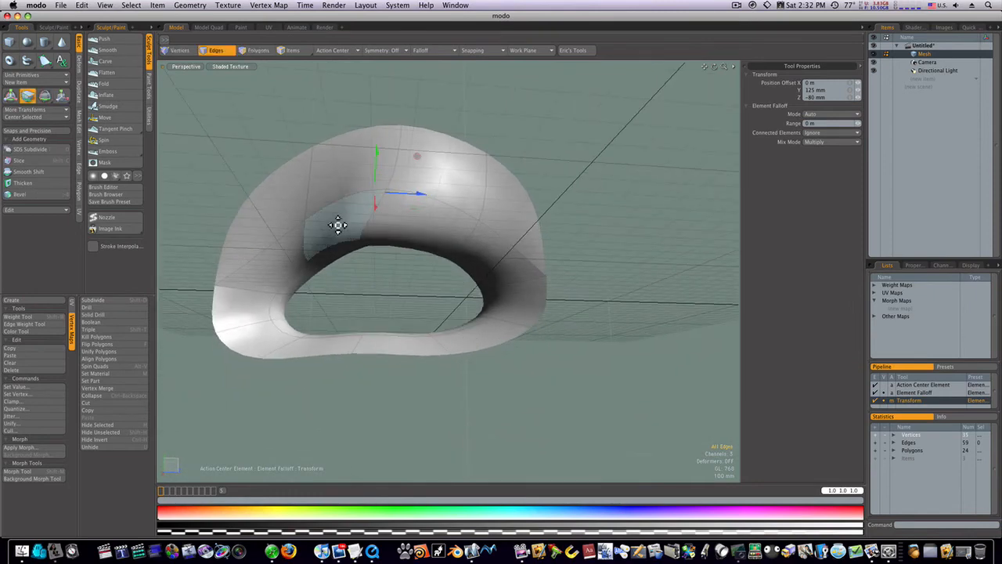
# Move the upper rim about -310 mm in X and raise the middle of the brow above the opening about 110 mm.
pyautogui.moveTo(361, 241); pyautogui.dragTo(298, 309)
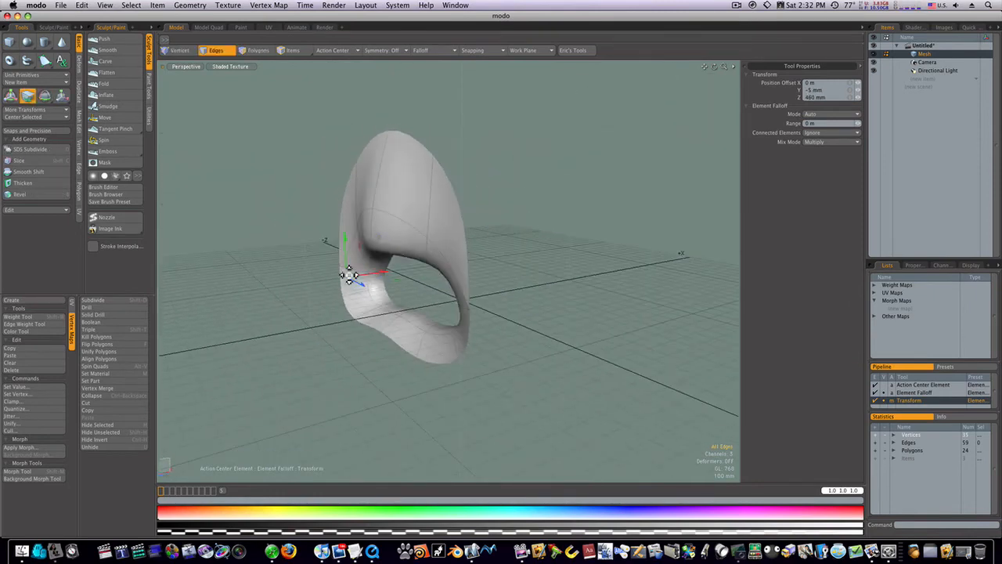
pyautogui.moveTo(379, 252); pyautogui.dragTo(504, 259)
pyautogui.press('2')
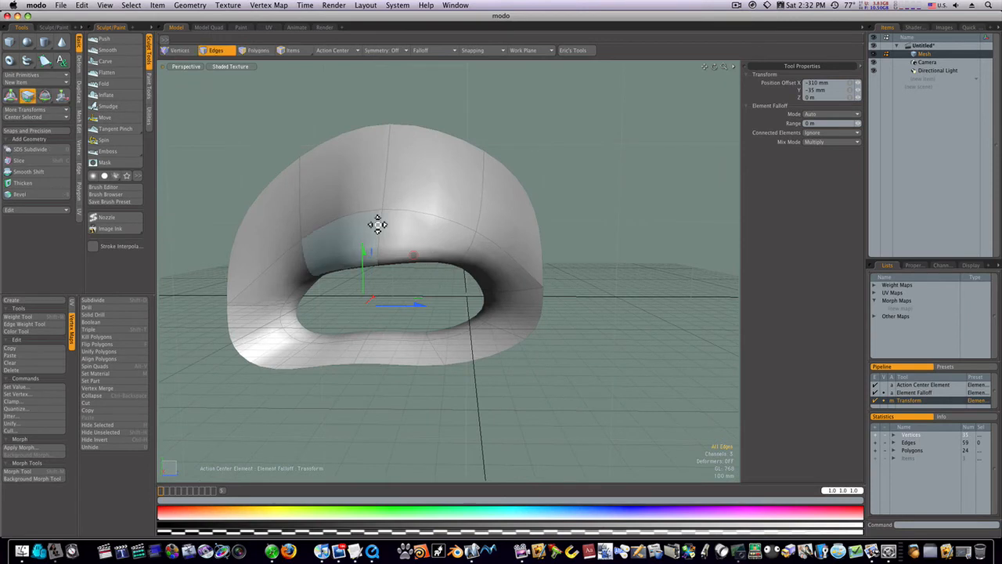
pyautogui.moveTo(383, 209); pyautogui.dragTo(380, 162)
pyautogui.keyDown('alt'); pyautogui.moveTo(381, 247); pyautogui.dragTo(335, 313); pyautogui.keyUp('alt')
pyautogui.moveTo(371, 263); pyautogui.dragTo(411, 180)
pyautogui.keyDown('alt'); pyautogui.moveTo(371, 252); pyautogui.dragTo(390, 326); pyautogui.keyUp('alt')
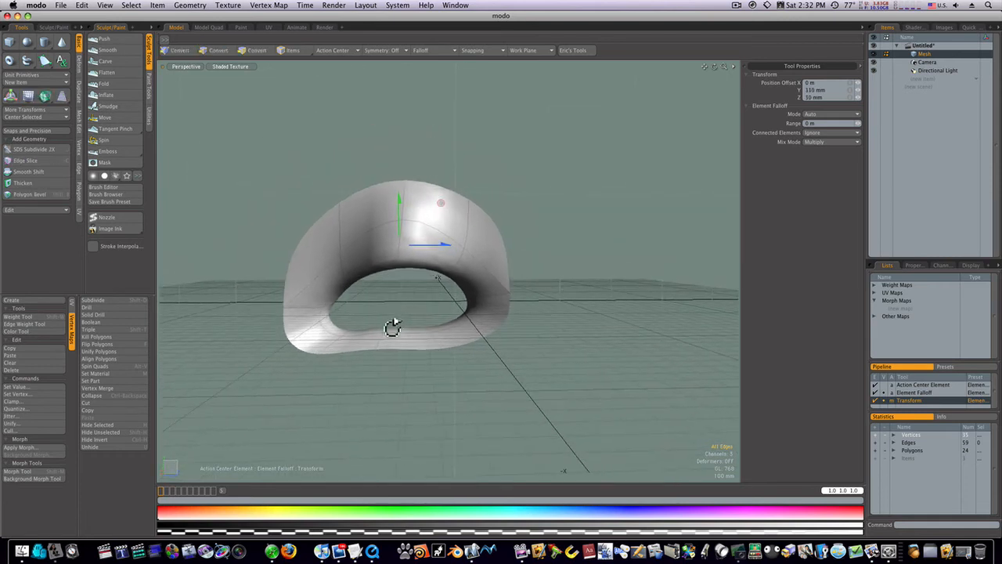
pyautogui.press('space')
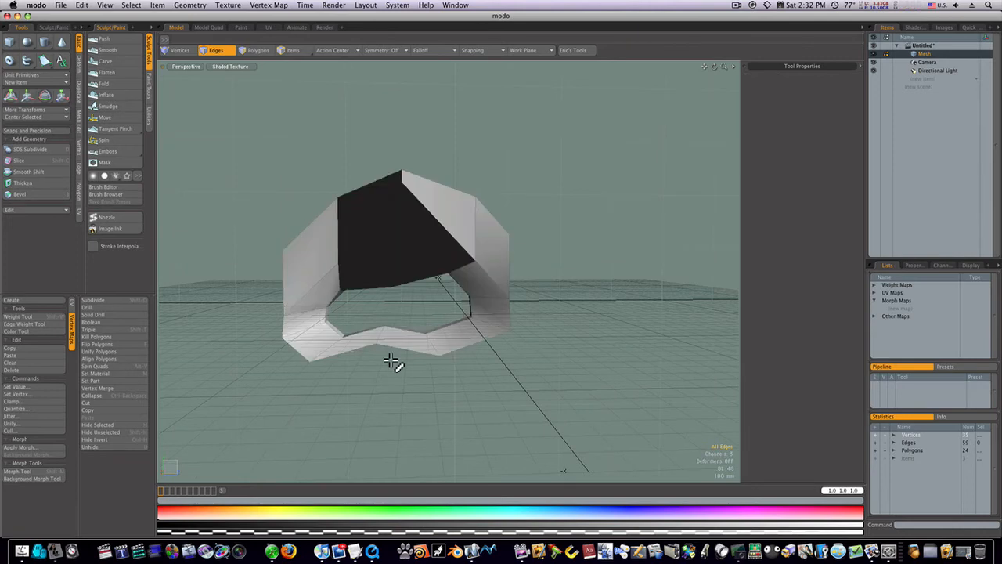
# Extend the unsmoothed ring's four lower outer edges straight down and turn subdivision smoothing back on.
pyautogui.press('Tab')
pyautogui.moveTo(371, 352)
pyautogui.keyDown('alt'); pyautogui.mouseDown()
pyautogui.moveTo(477, 374)
pyautogui.moveTo(378, 364)
pyautogui.mouseUp(); pyautogui.keyUp('alt')
pyautogui.click(352, 361)
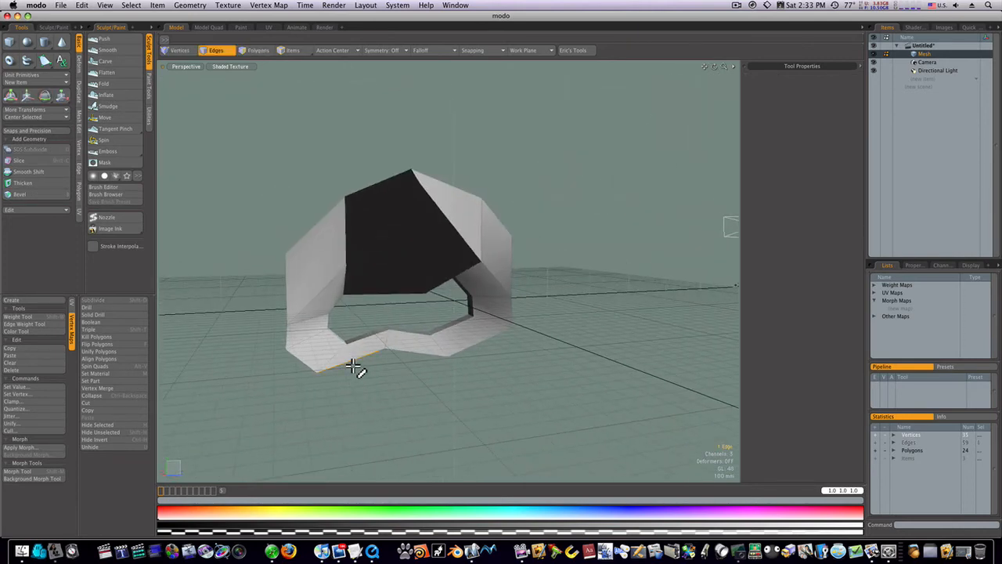
pyautogui.keyDown('shift'); pyautogui.click(415, 350); pyautogui.keyUp('shift')
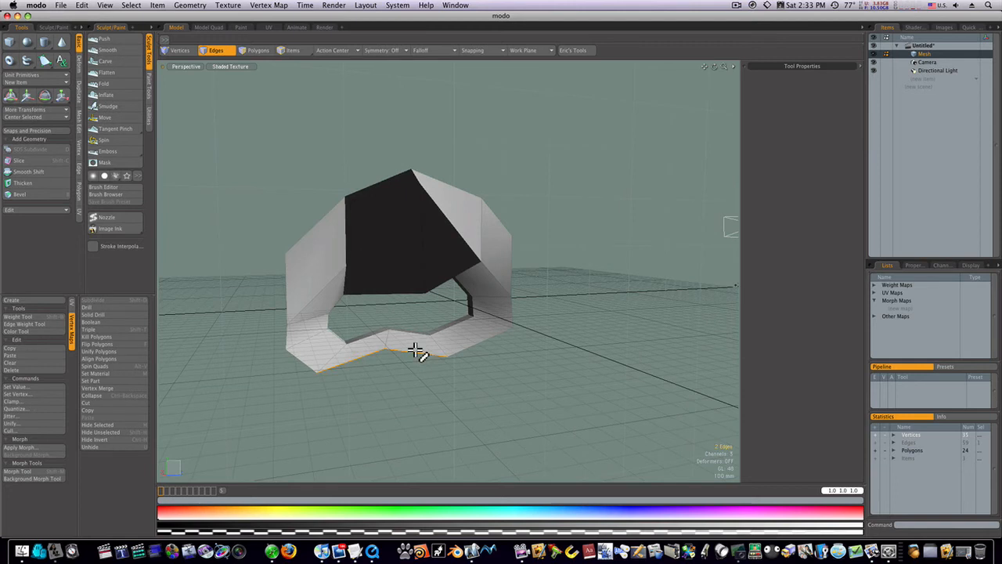
pyautogui.keyDown('shift'); pyautogui.click(480, 343); pyautogui.keyUp('shift')
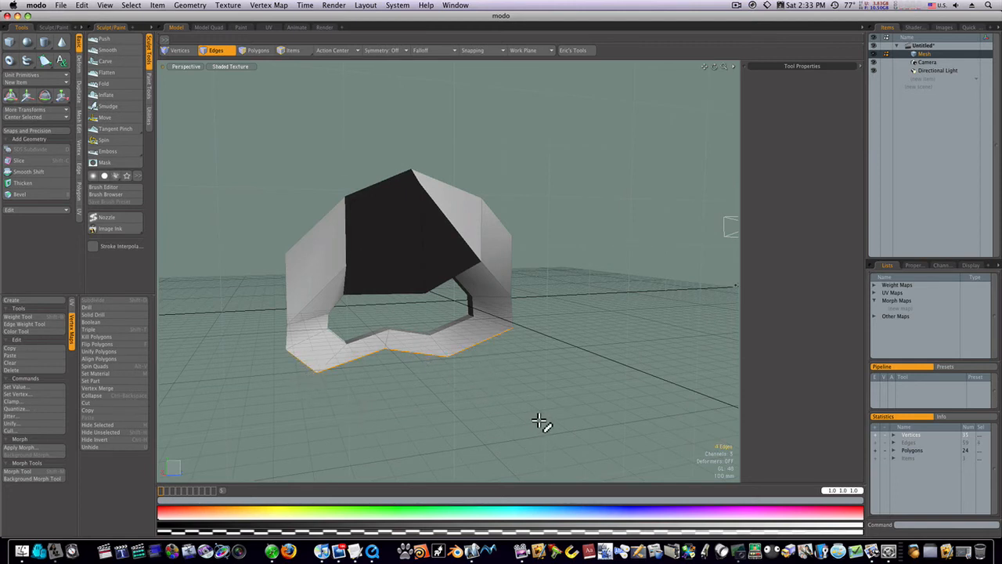
pyautogui.press('z')
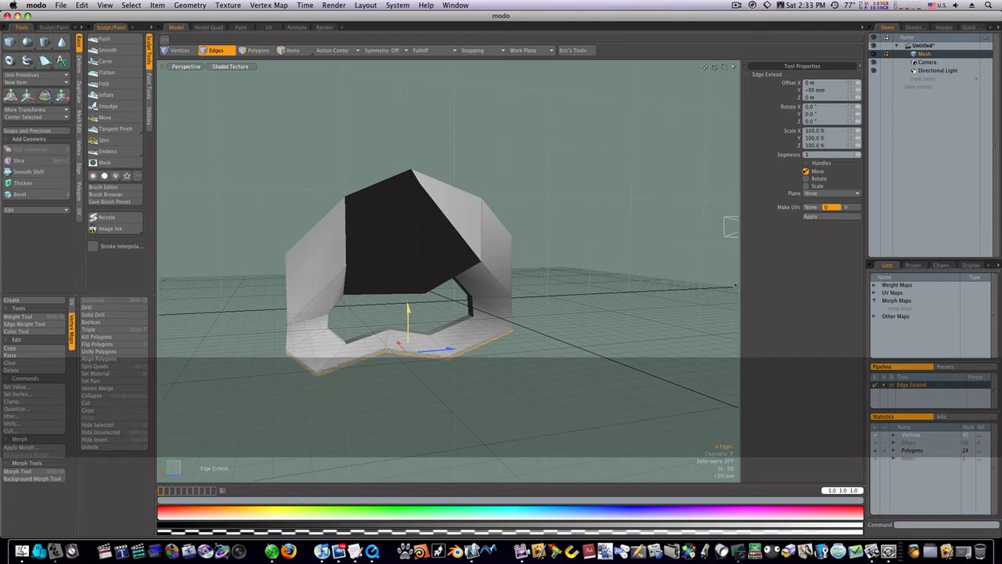
pyautogui.moveTo(407, 309); pyautogui.dragTo(407, 368)
pyautogui.press('space')
pyautogui.click(578, 375)
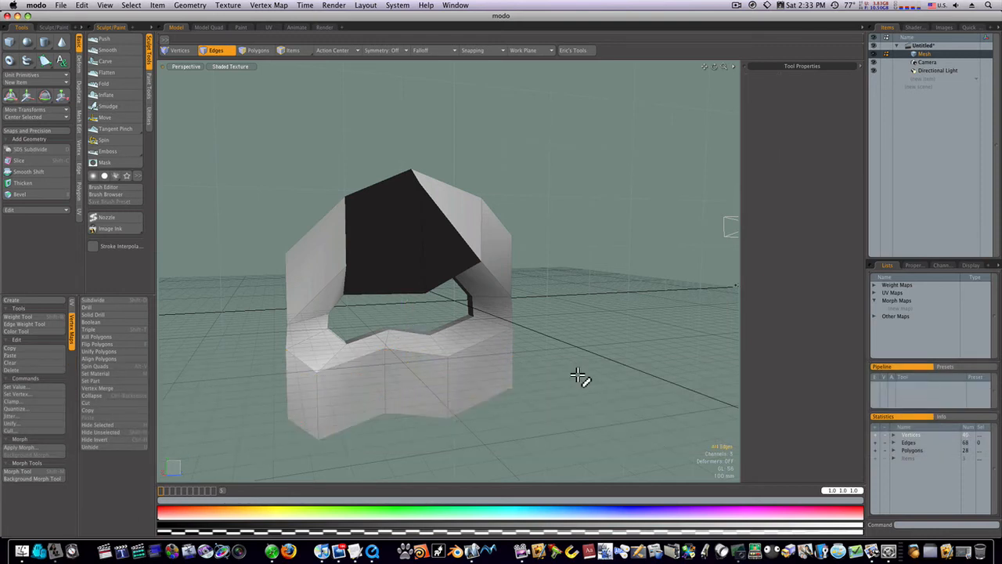
pyautogui.press('Tab')
# Pull the side edge at the socket's outer corner out by about 670 mm in X, 140 mm in Y and 335 mm in Z.
pyautogui.keyDown('alt'); pyautogui.moveTo(569, 363); pyautogui.dragTo(470, 340); pyautogui.keyUp('alt')
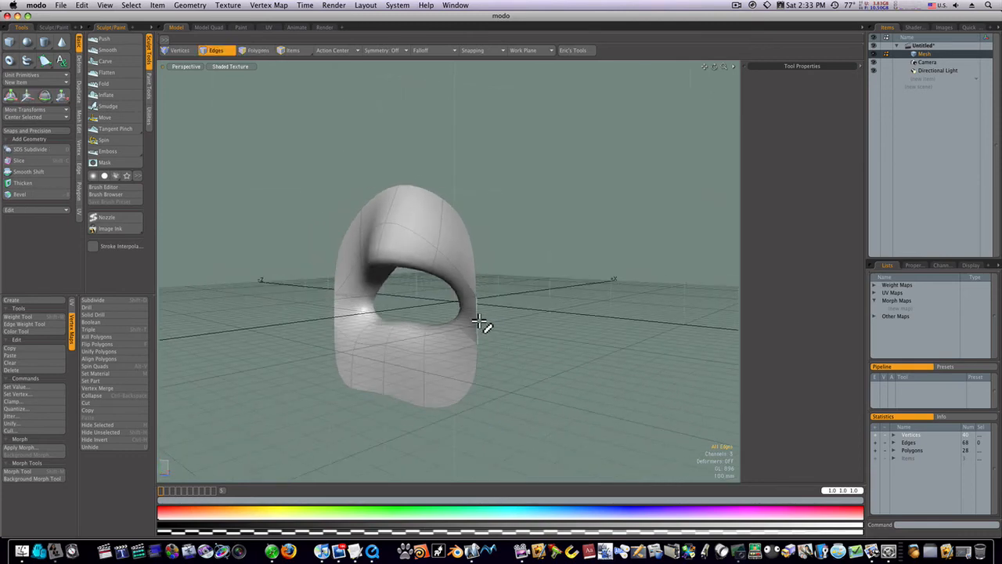
pyautogui.press('t')
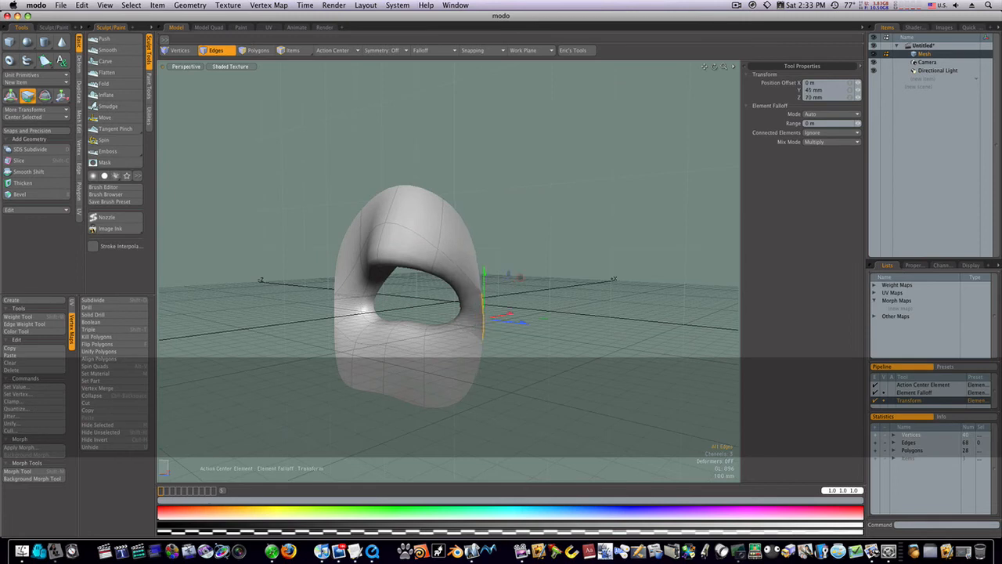
pyautogui.moveTo(481, 318); pyautogui.dragTo(506, 313)
pyautogui.keyDown('alt'); pyautogui.moveTo(519, 354); pyautogui.dragTo(472, 363); pyautogui.keyUp('alt')
pyautogui.moveTo(490, 311); pyautogui.dragTo(523, 309)
pyautogui.keyDown('alt'); pyautogui.moveTo(488, 346); pyautogui.dragTo(533, 315); pyautogui.keyUp('alt')
pyautogui.keyDown('alt'); pyautogui.moveTo(418, 365); pyautogui.dragTo(538, 372); pyautogui.keyUp('alt')
pyautogui.press('2')
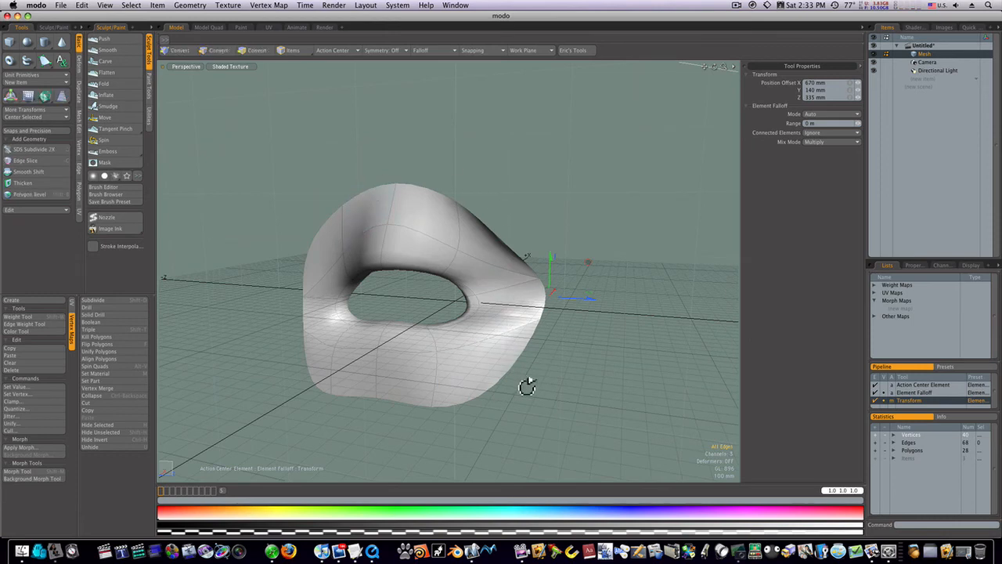
pyautogui.keyDown('alt'); pyautogui.moveTo(528, 387); pyautogui.dragTo(513, 326); pyautogui.keyUp('alt')
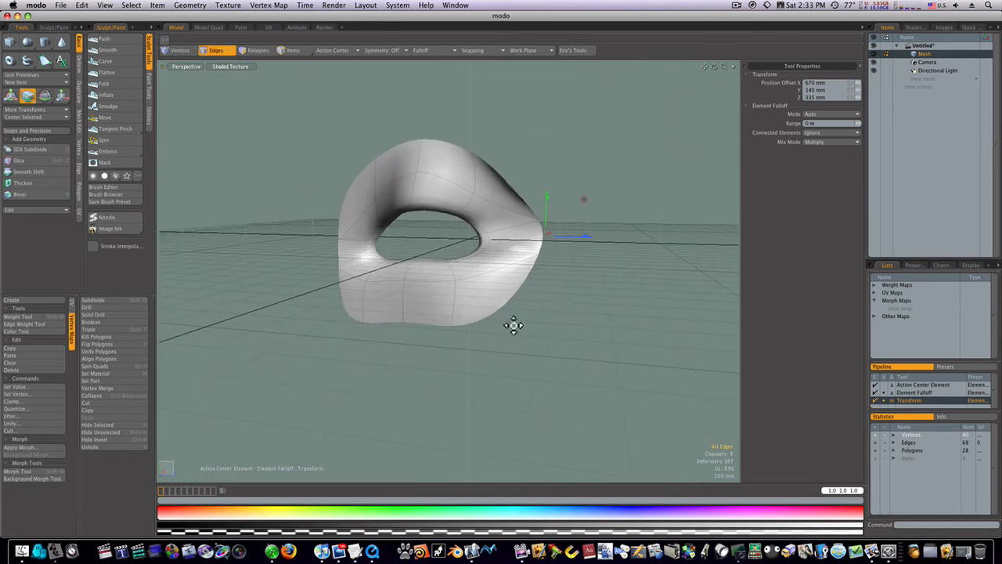
pyautogui.press('space')
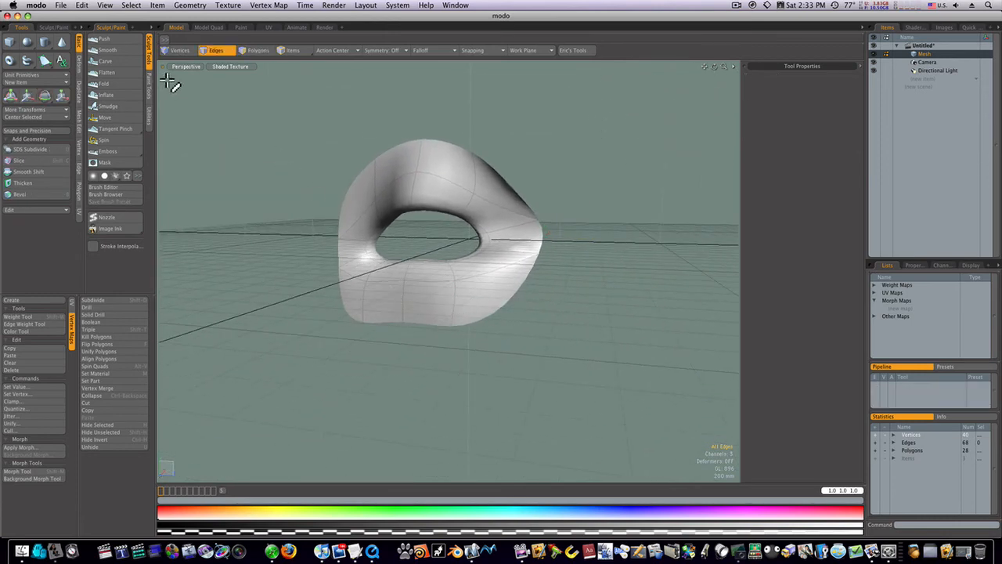
# Loop-slice the outer polygon strip above the opening with two symmetrical cuts at 10.5%.
pyautogui.click(270, 51)
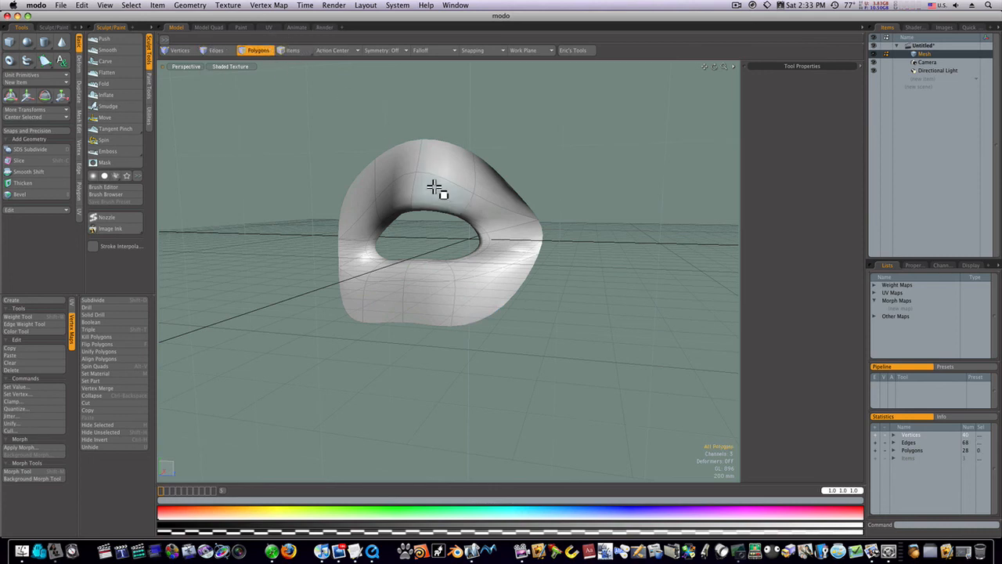
pyautogui.moveTo(391, 175); pyautogui.dragTo(498, 168)
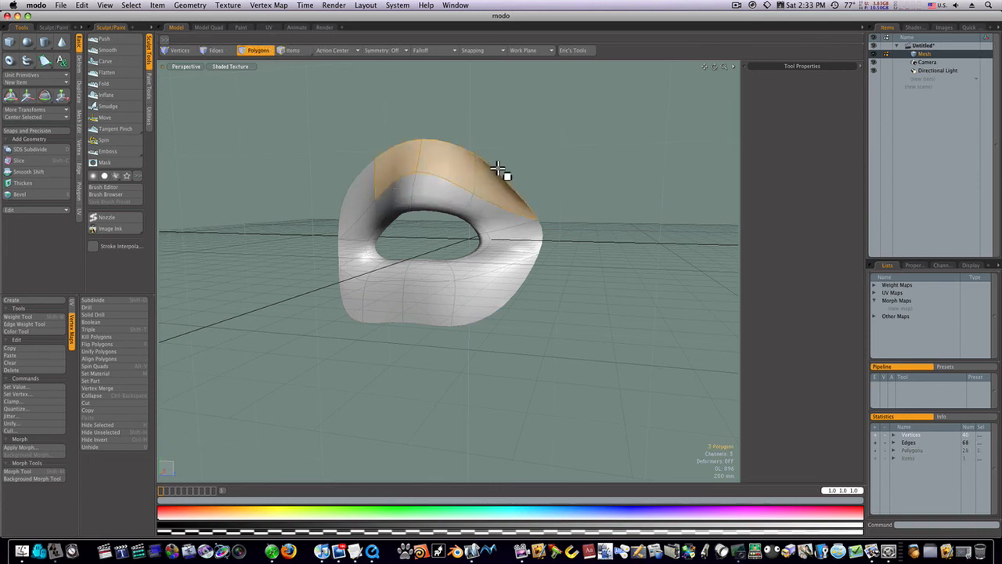
pyautogui.click(80, 127)
pyautogui.click(32, 106)
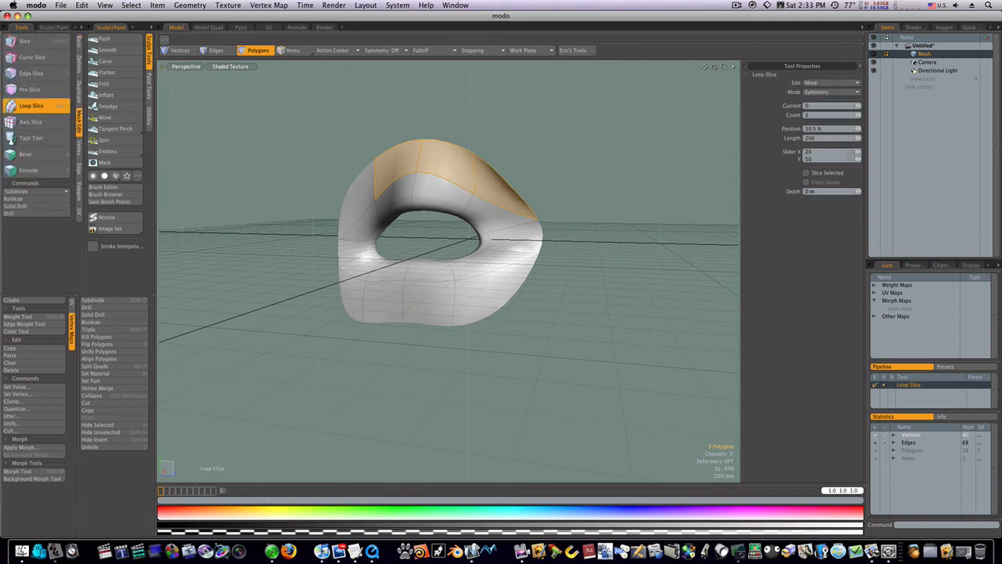
pyautogui.press('space')
pyautogui.click(278, 210)
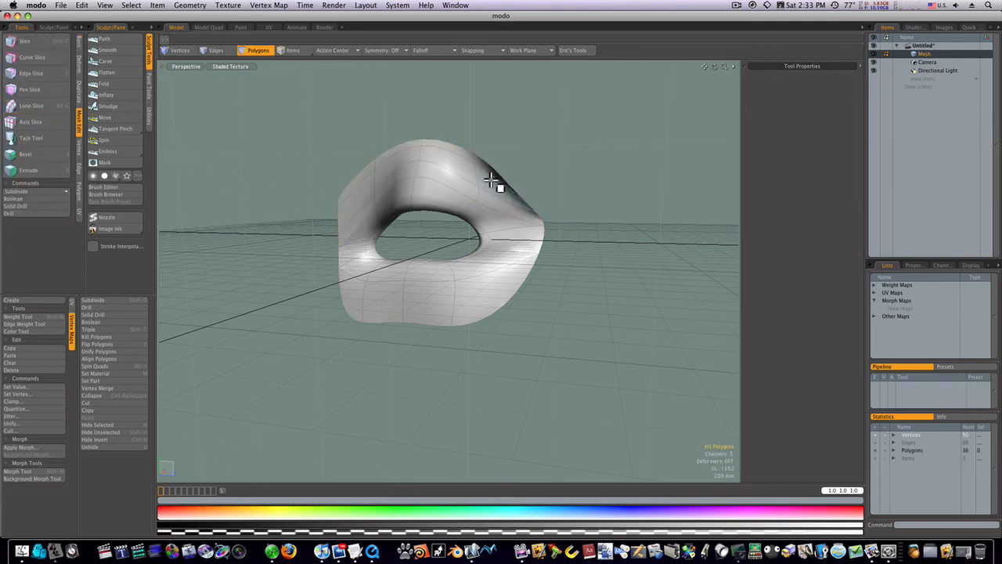
# Loop-slice the extended polygon strip below the opening with two symmetrical cuts at 10.5%.
pyautogui.click(19, 106)
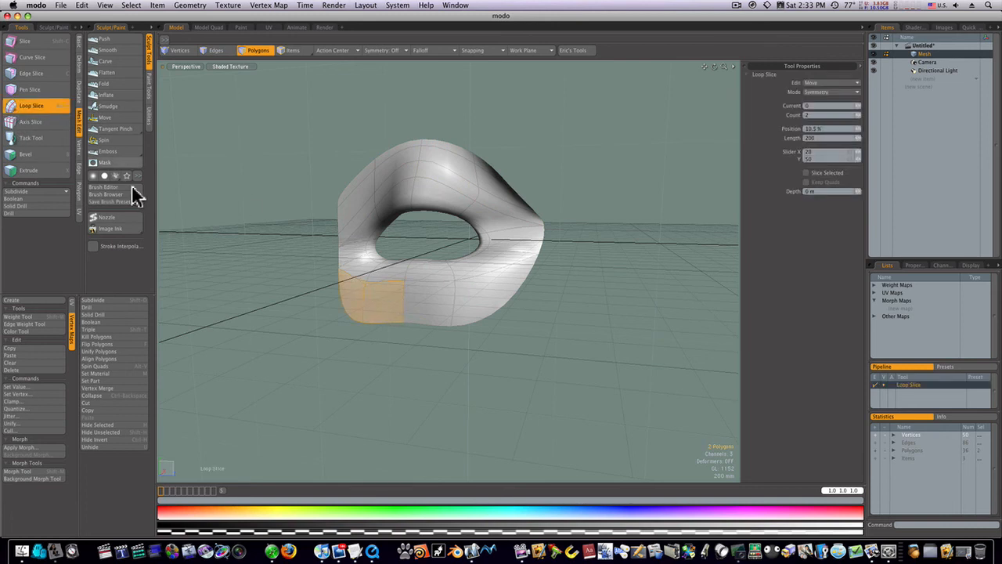
pyautogui.press('space')
pyautogui.click(228, 282)
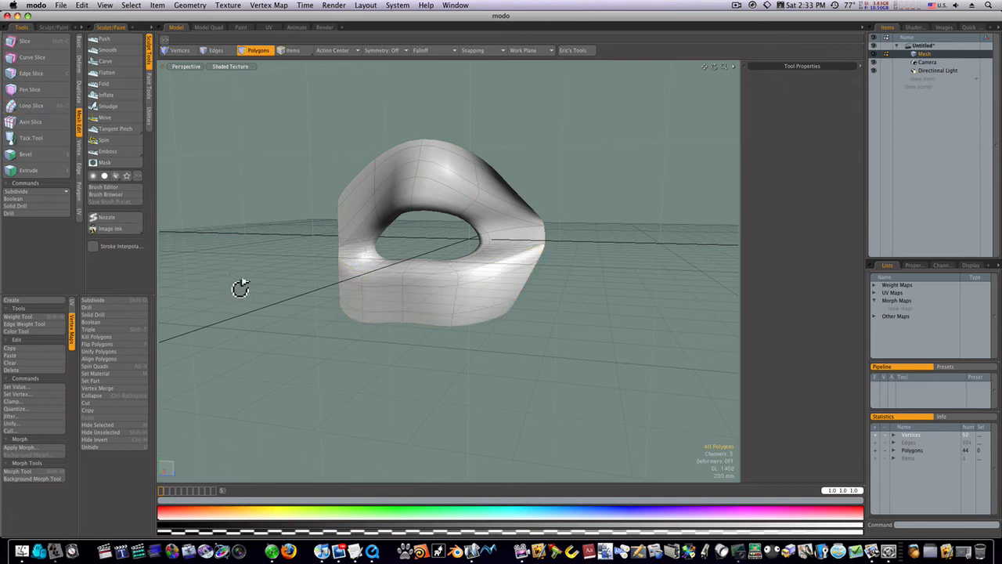
pyautogui.keyDown('alt'); pyautogui.moveTo(240, 288); pyautogui.dragTo(373, 317); pyautogui.keyUp('alt')
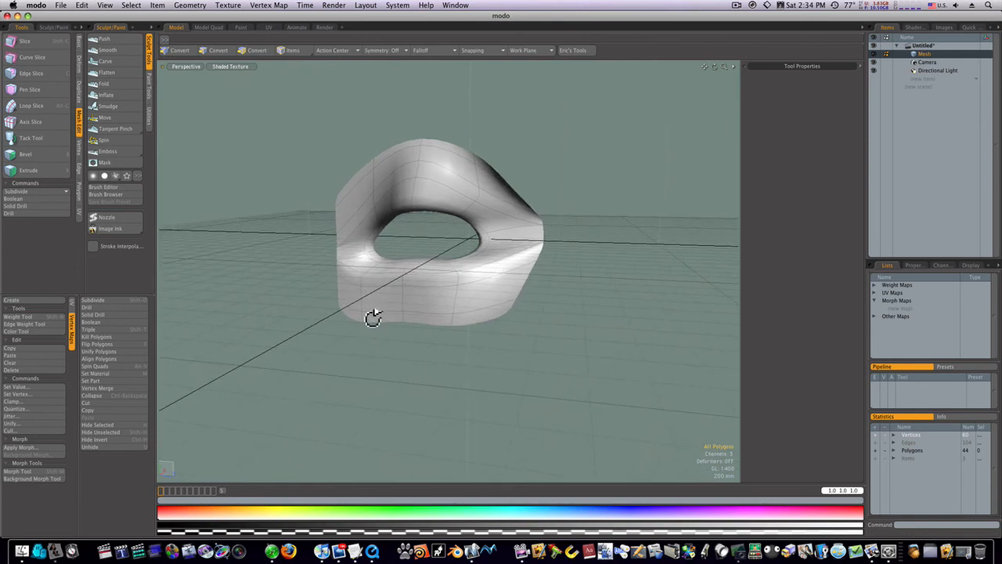